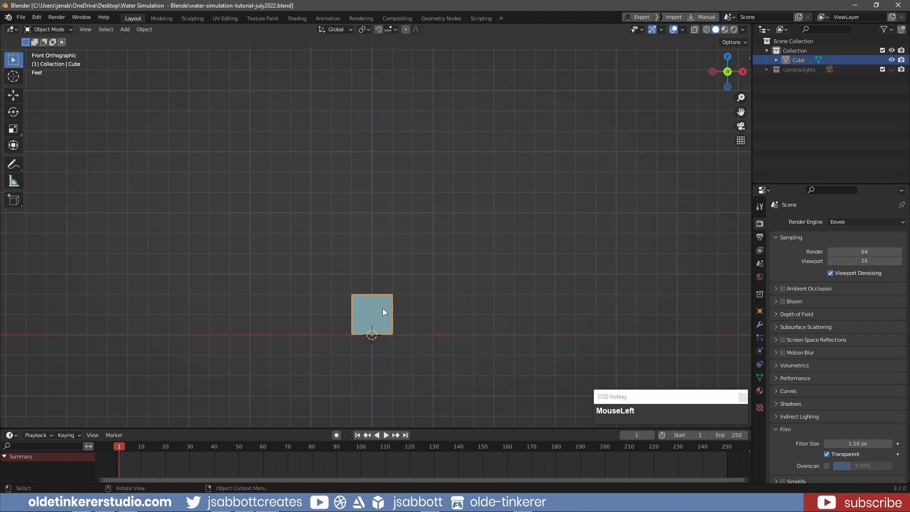
Step: Scale the cube uniformly by a factor of 10 and switch the viewport to wireframe shading
{"action": "type", "text": "s"}
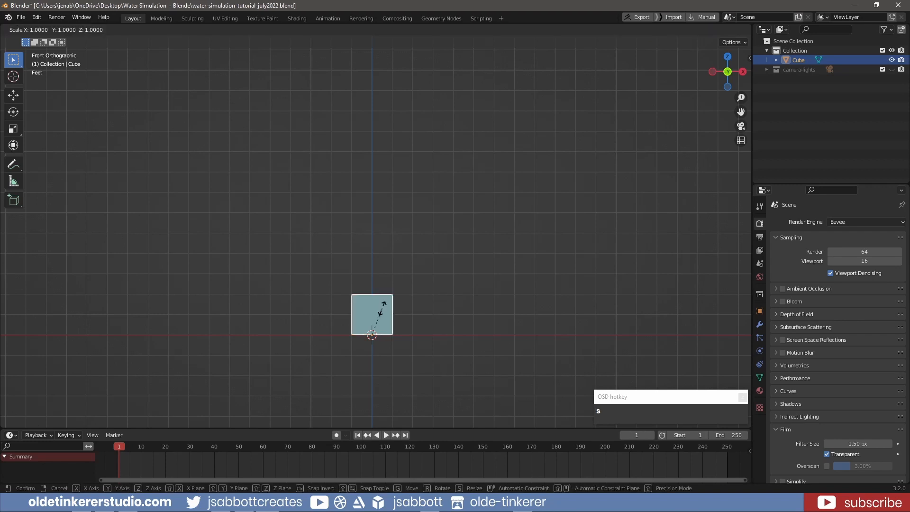
{"action": "type", "text": "10"}
{"action": "key", "text": "Return"}
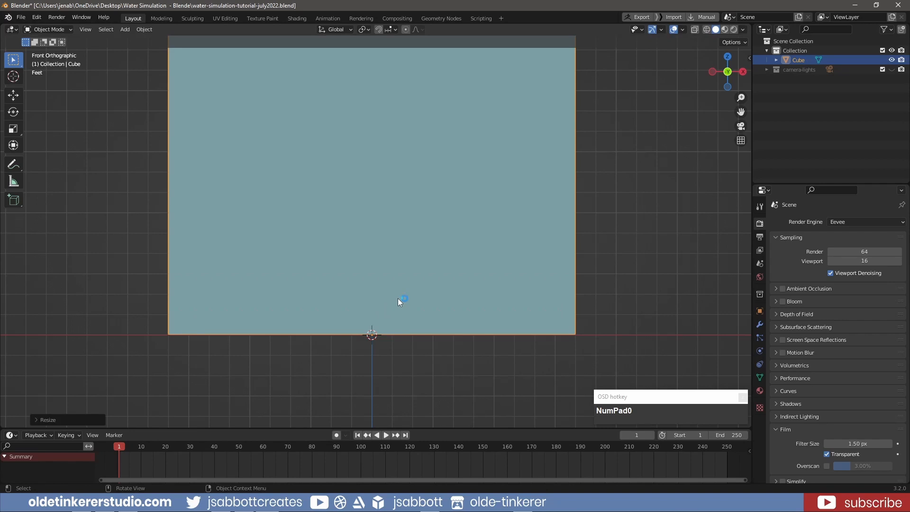
{"action": "scroll", "coordinate": [577, 201], "scroll_direction": "down", "scroll_amount": 1}
{"action": "scroll", "coordinate": [557, 176], "scroll_direction": "down", "scroll_amount": 3}
{"action": "middle_click_drag", "start_coordinate": [558, 175], "coordinate": [556, 203], "text": "shift"}
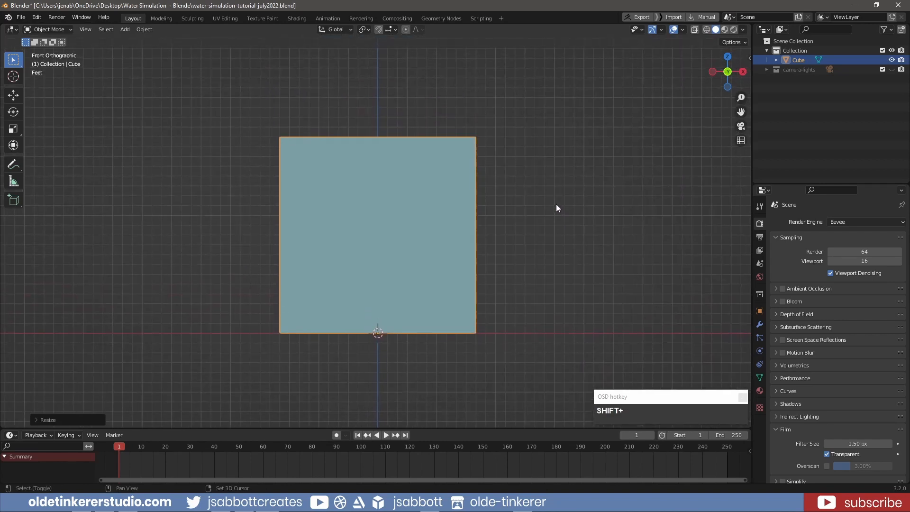
{"action": "left_click", "coordinate": [707, 30]}
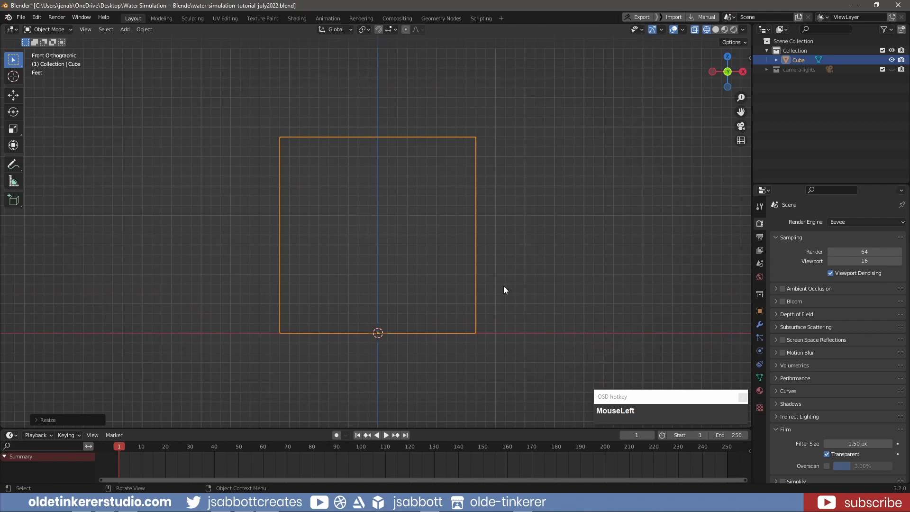
Step: Add a UV sphere at the origin and scale it uniformly by a factor of 3
{"action": "key", "text": "shift+a"}
{"action": "mouse_move", "coordinate": [404, 257]}
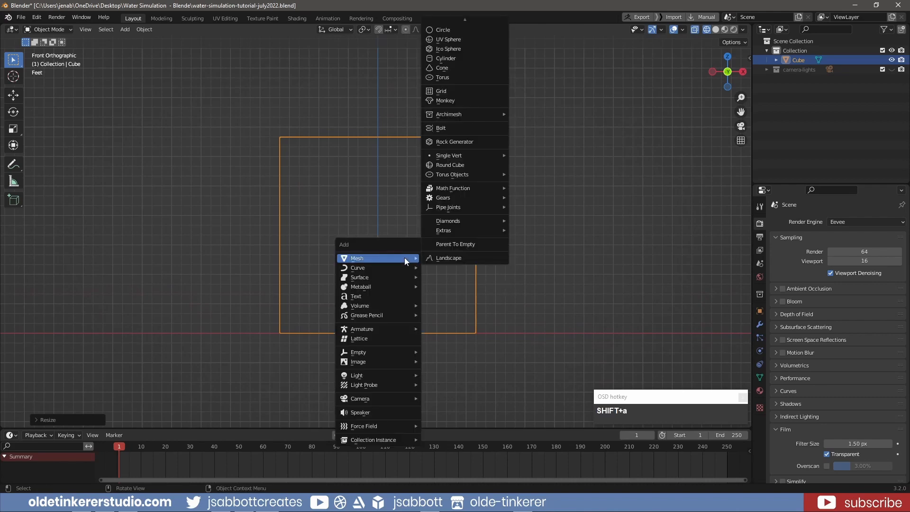
{"action": "left_click", "coordinate": [462, 40]}
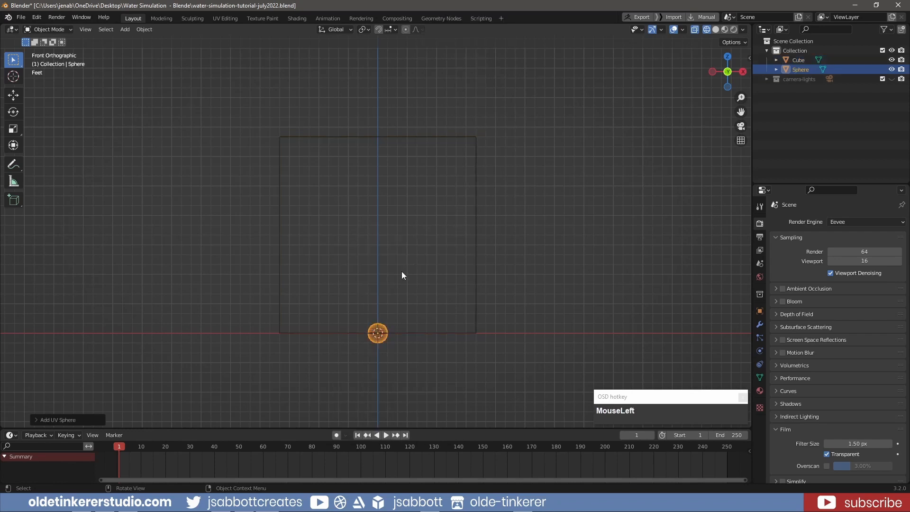
{"action": "key", "text": "s"}
{"action": "key", "text": "KP_3"}
{"action": "key", "text": "Return"}
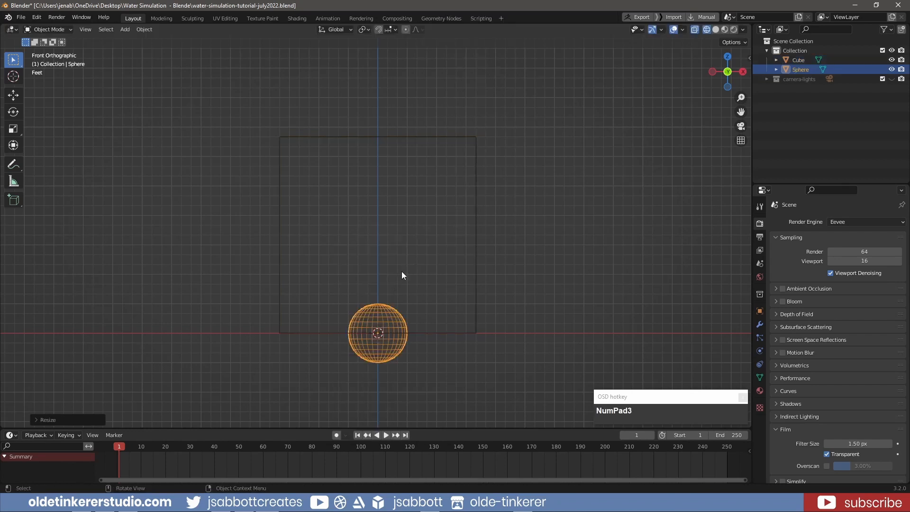
Step: Move the sphere up along the Z axis until it sits just inside the cube's top face
{"action": "key", "text": "g"}
{"action": "key", "text": "z"}
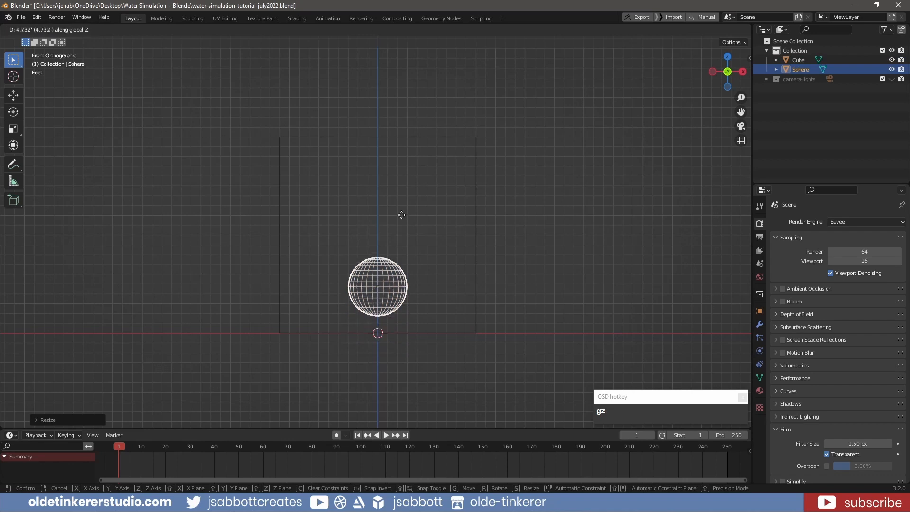
{"action": "left_click", "coordinate": [413, 107]}
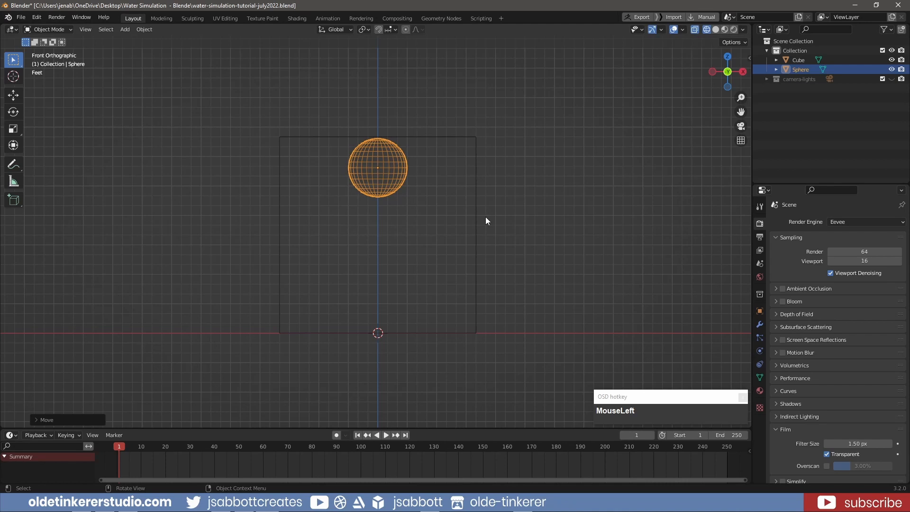
Step: Add fluid physics to the cube as a Domain with the domain type Liquid
{"action": "left_click", "coordinate": [477, 257]}
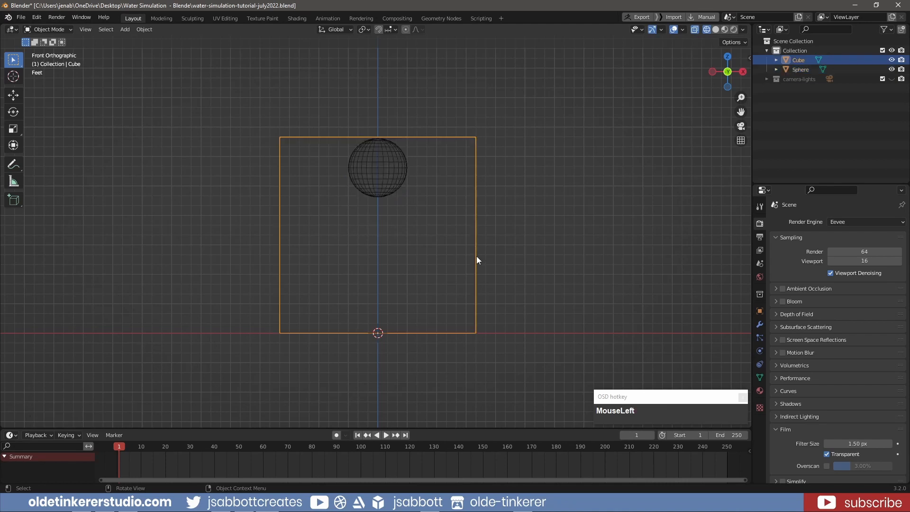
{"action": "left_click", "coordinate": [760, 350]}
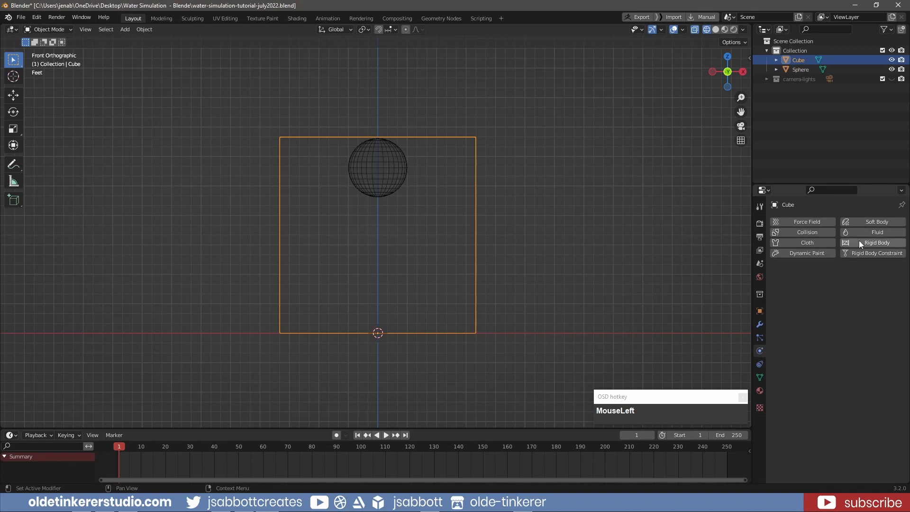
{"action": "left_click", "coordinate": [868, 232]}
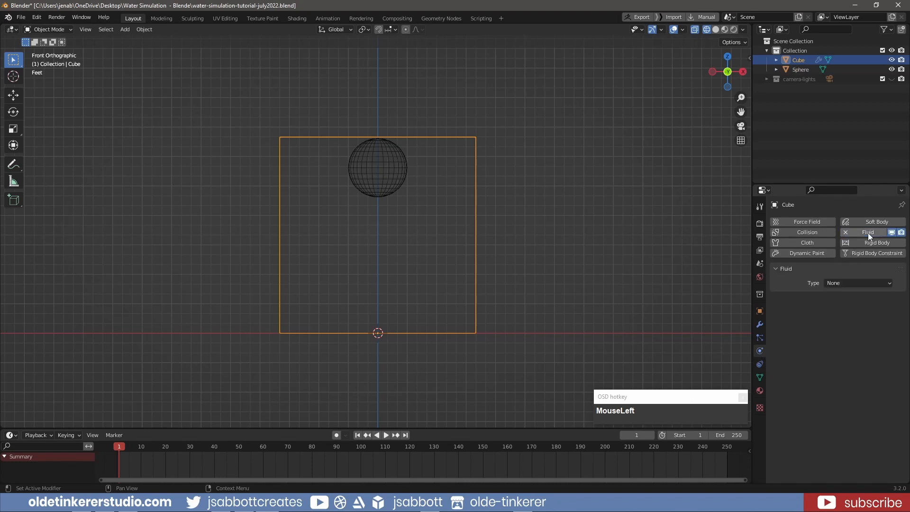
{"action": "left_click", "coordinate": [847, 286]}
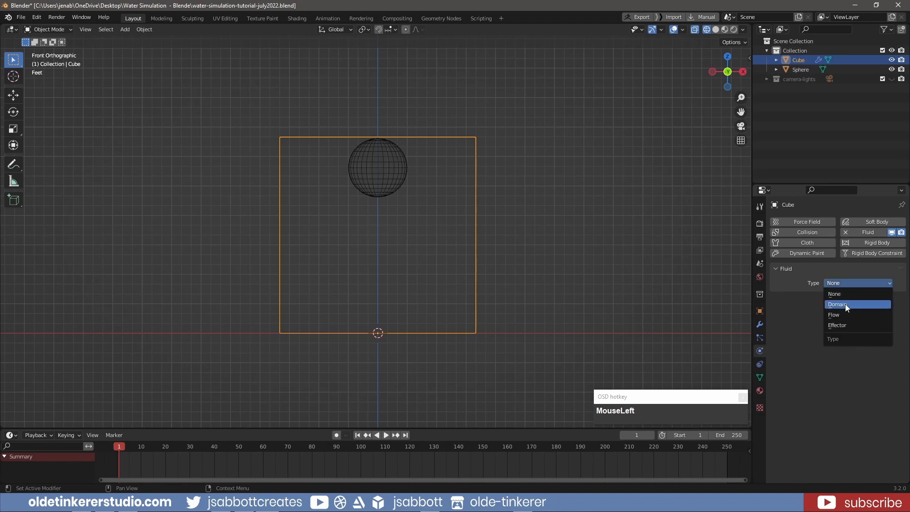
{"action": "left_click", "coordinate": [845, 304]}
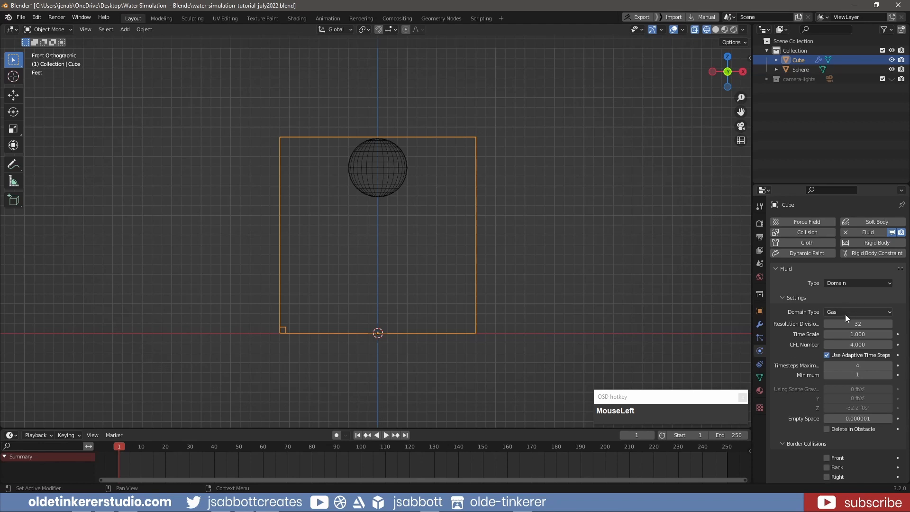
{"action": "left_click", "coordinate": [845, 313]}
{"action": "left_click", "coordinate": [842, 336]}
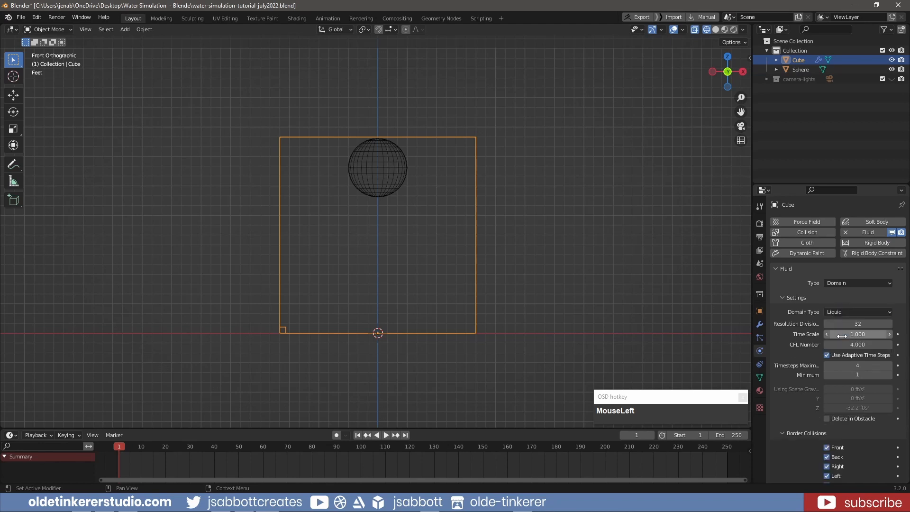
Step: Set the domain's cache type to All and enable Mesh generation for the liquid
{"action": "scroll", "coordinate": [792, 343], "scroll_direction": "down", "scroll_amount": 3}
{"action": "scroll", "coordinate": [792, 343], "scroll_direction": "down", "scroll_amount": 15}
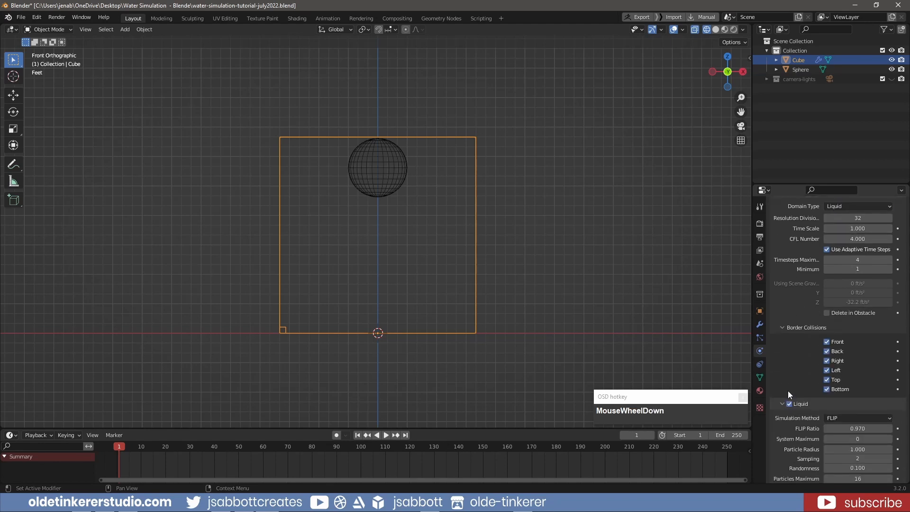
{"action": "scroll", "coordinate": [788, 418], "scroll_direction": "down", "scroll_amount": 1}
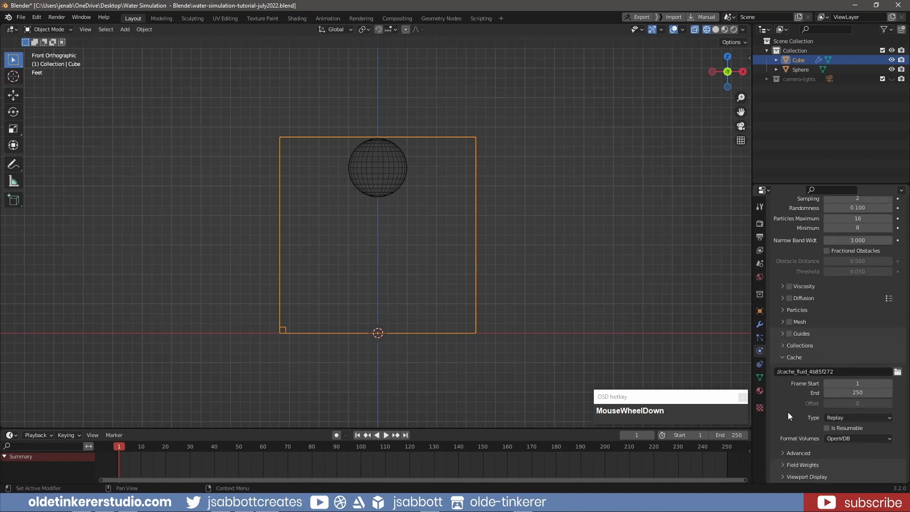
{"action": "left_click", "coordinate": [857, 417]}
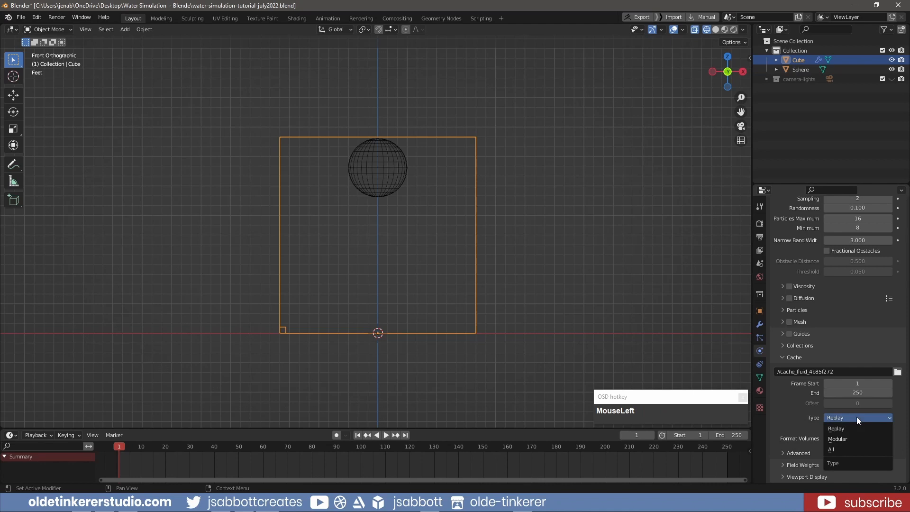
{"action": "left_click", "coordinate": [852, 449]}
{"action": "left_click", "coordinate": [851, 418]}
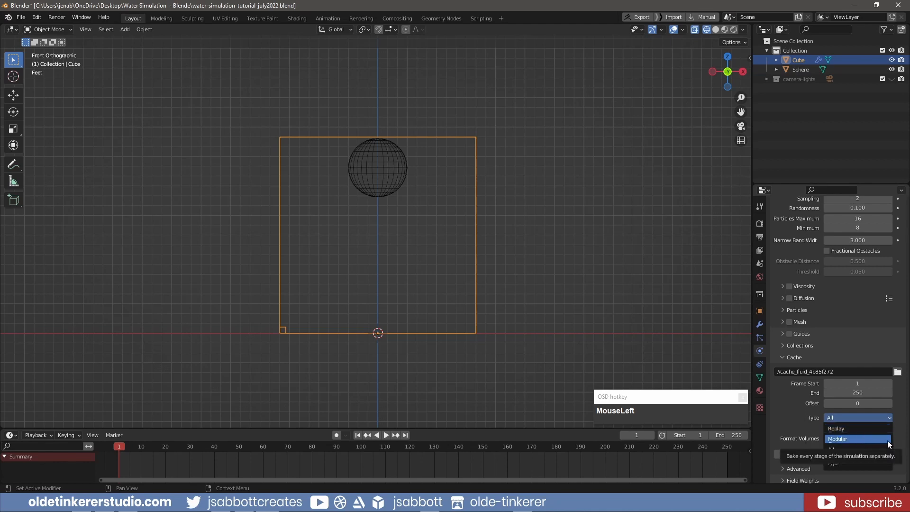
{"action": "left_click", "coordinate": [790, 322]}
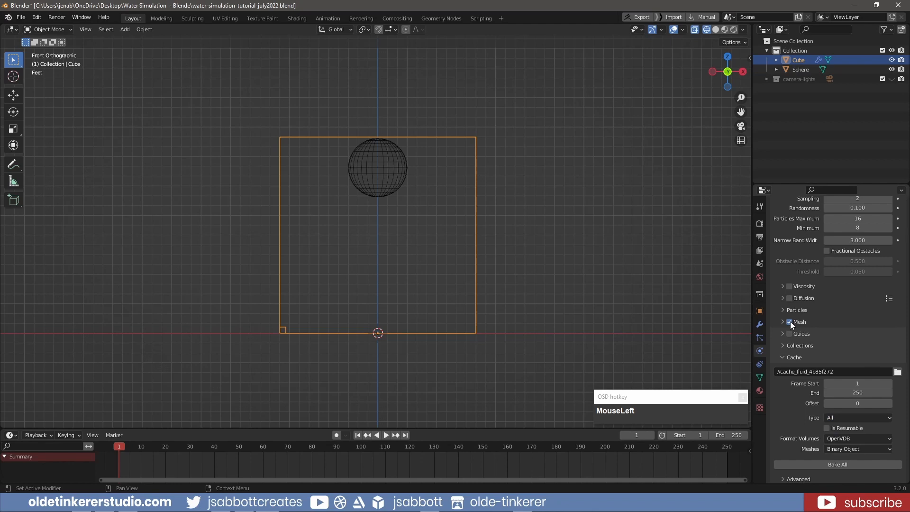
Step: Set the end frame to 100 for both the fluid cache and the scene timeline
{"action": "left_click", "coordinate": [853, 393]}
{"action": "type", "text": "100"}
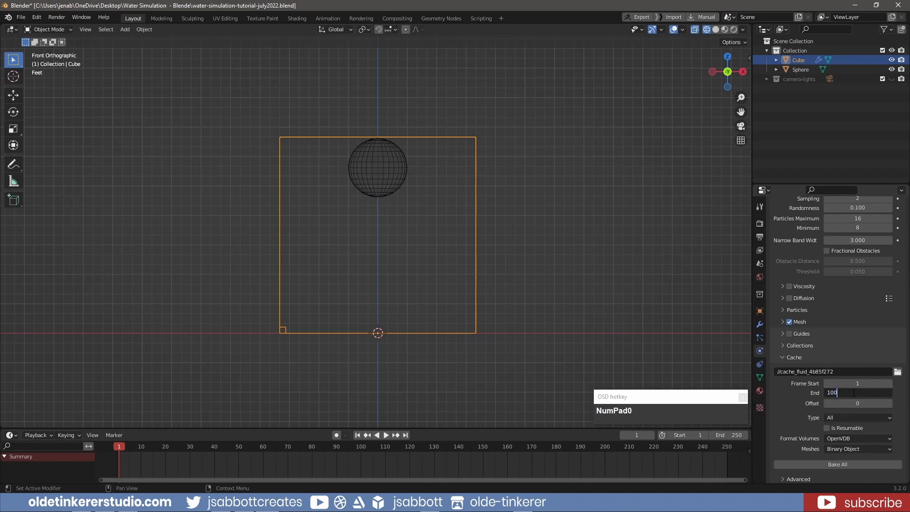
{"action": "key", "text": "Return"}
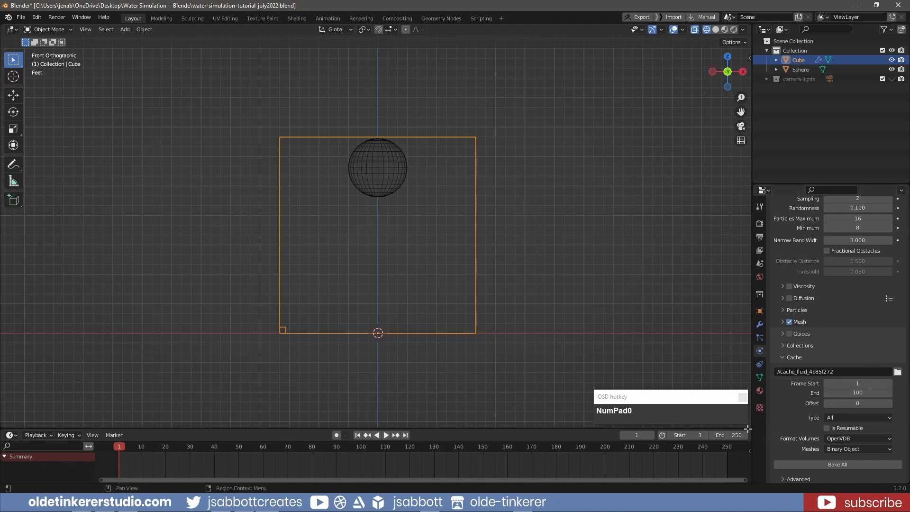
{"action": "left_click", "coordinate": [728, 435]}
{"action": "type", "text": "100"}
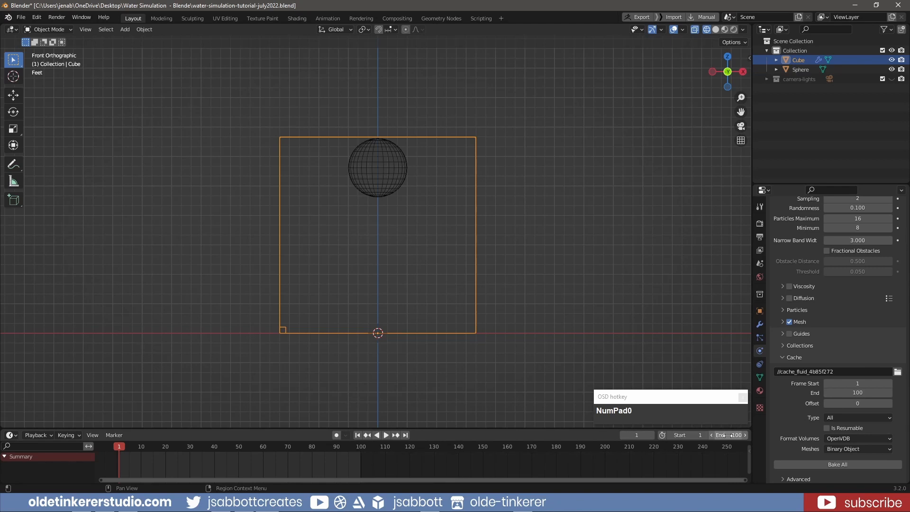
Step: Add fluid physics to the sphere as a Flow object with flow type Liquid and flow behavior Inflow
{"action": "left_click", "coordinate": [374, 167]}
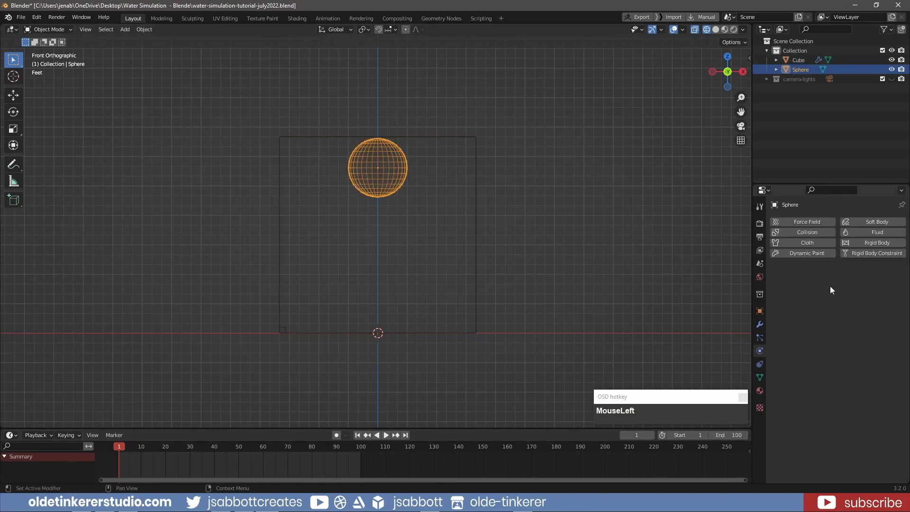
{"action": "left_click", "coordinate": [876, 233]}
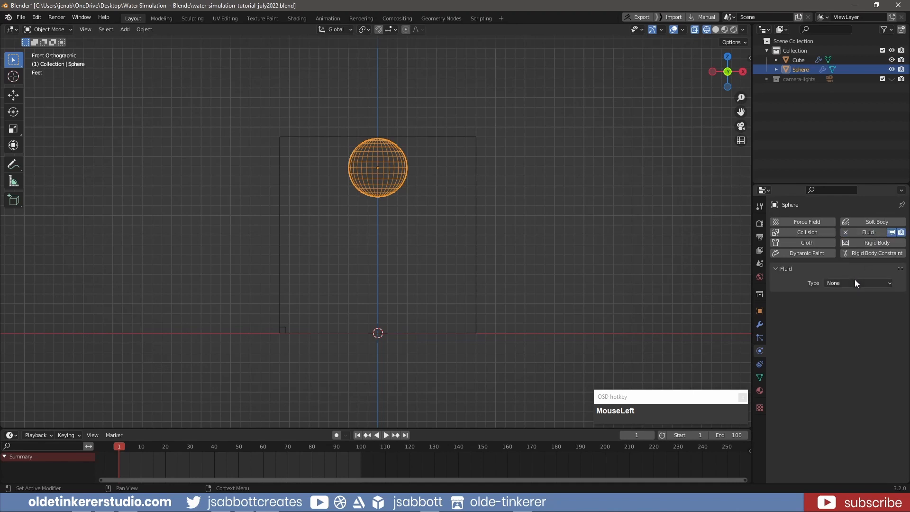
{"action": "left_click", "coordinate": [854, 282]}
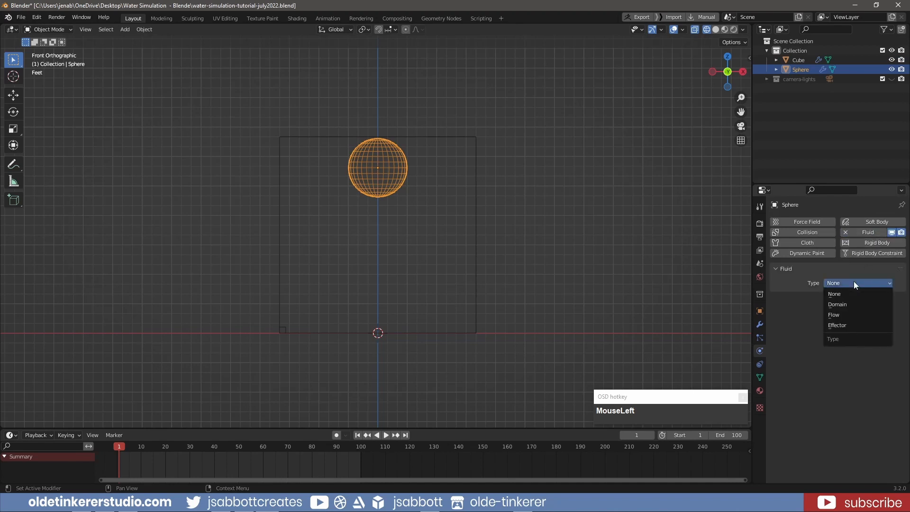
{"action": "left_click", "coordinate": [856, 316]}
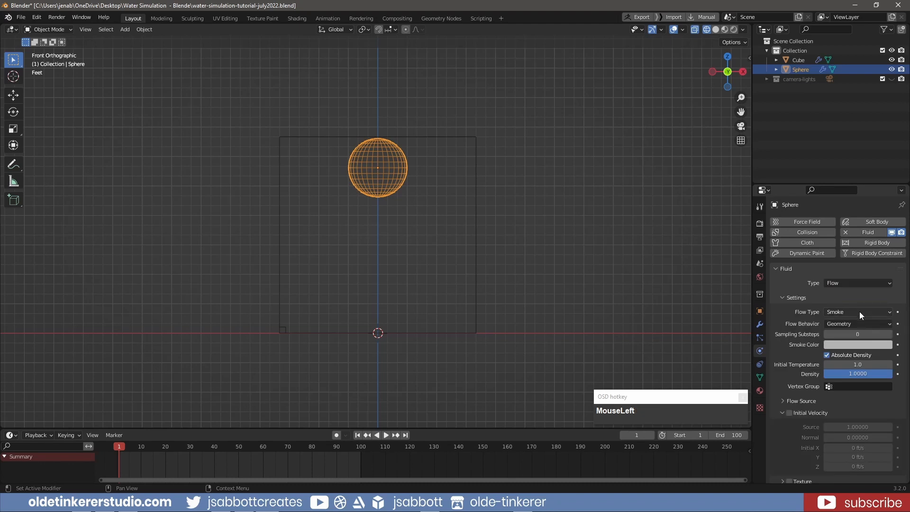
{"action": "left_click", "coordinate": [857, 311]}
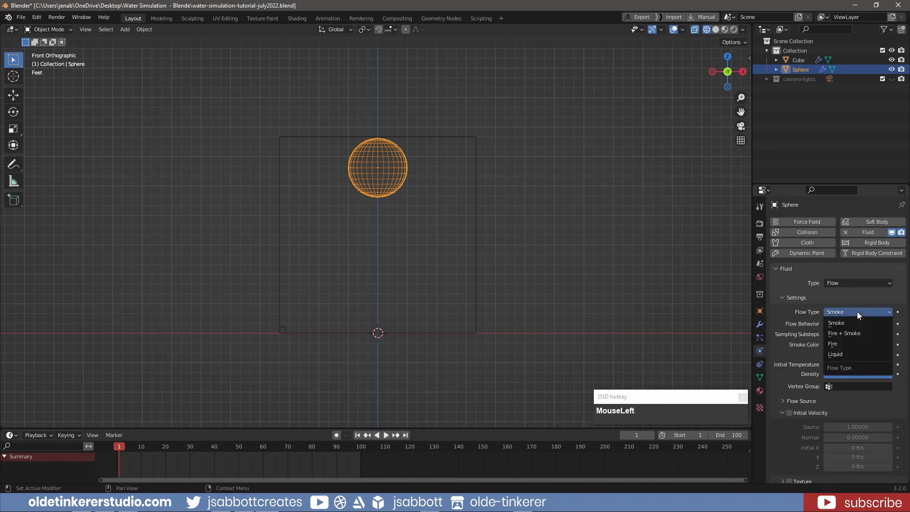
{"action": "left_click", "coordinate": [854, 356]}
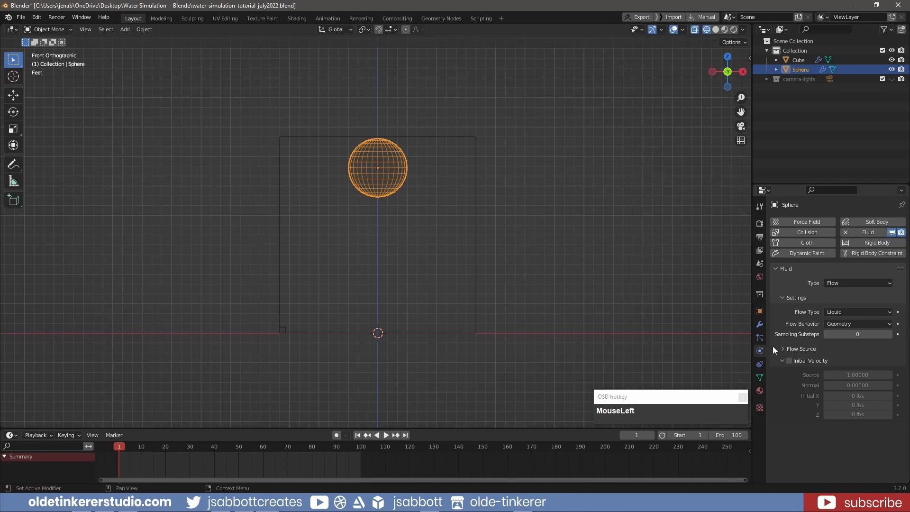
{"action": "left_click", "coordinate": [852, 323]}
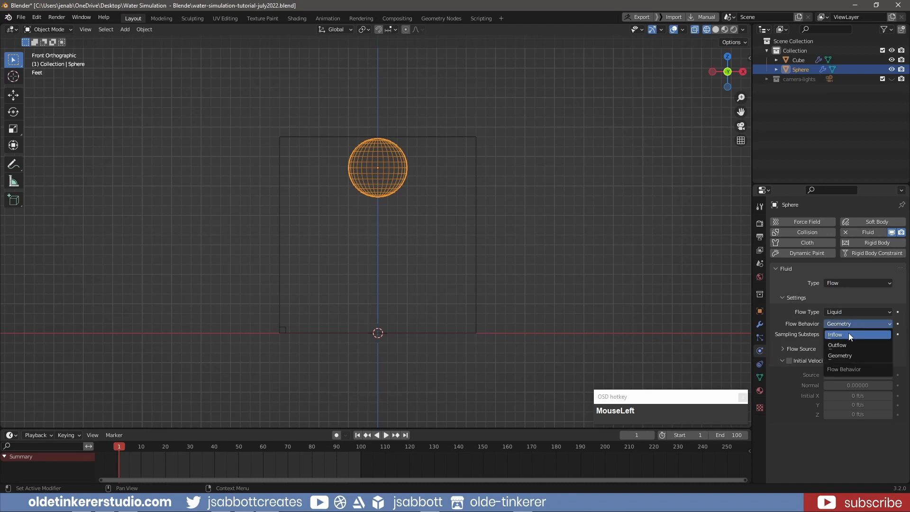
{"action": "left_click", "coordinate": [848, 333]}
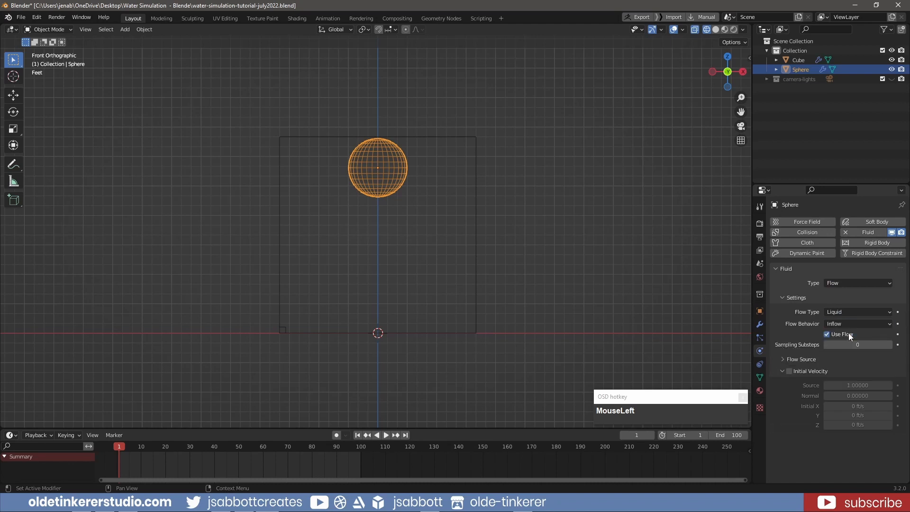
{"action": "left_click", "coordinate": [874, 323]}
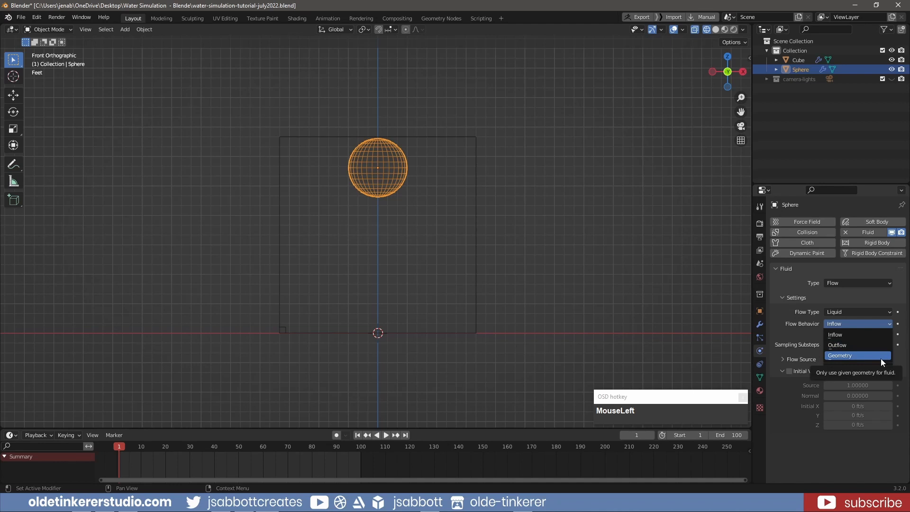
Step: Set the cube domain's resolution divisions to 48
{"action": "left_click", "coordinate": [476, 244]}
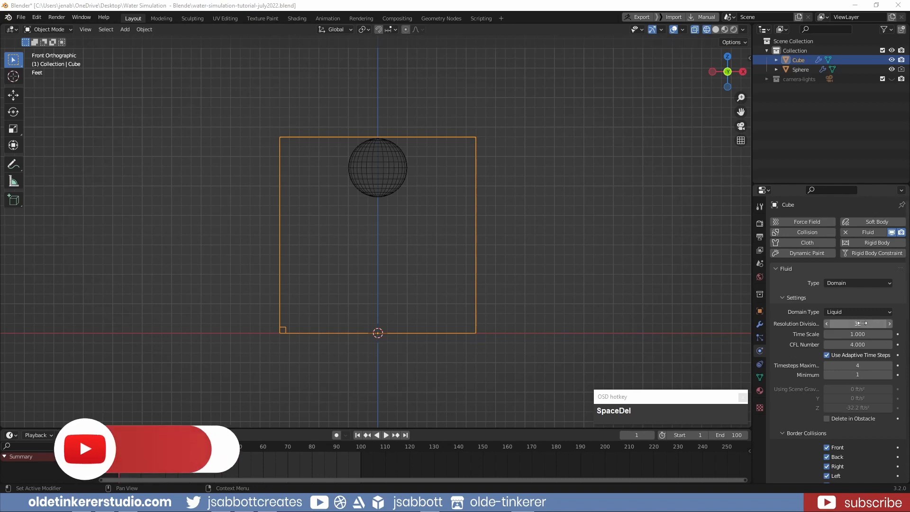
{"action": "left_click", "coordinate": [862, 323]}
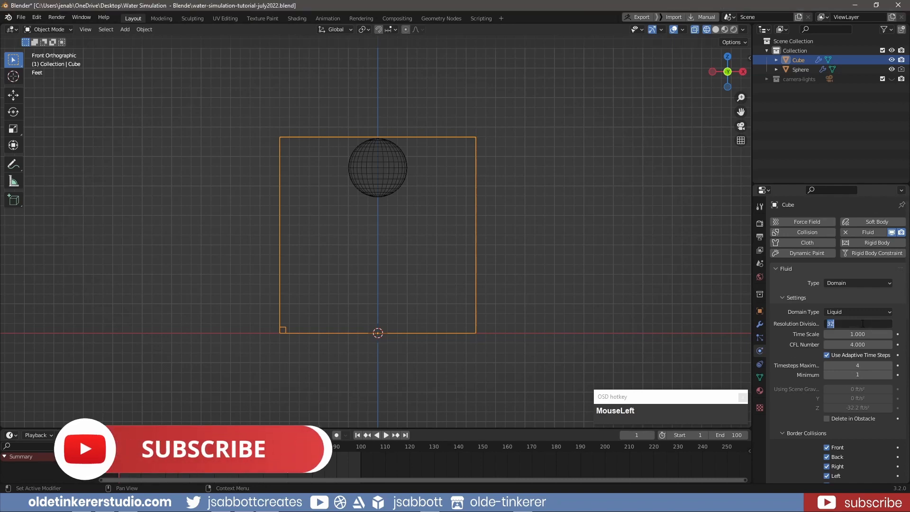
{"action": "type", "text": "48"}
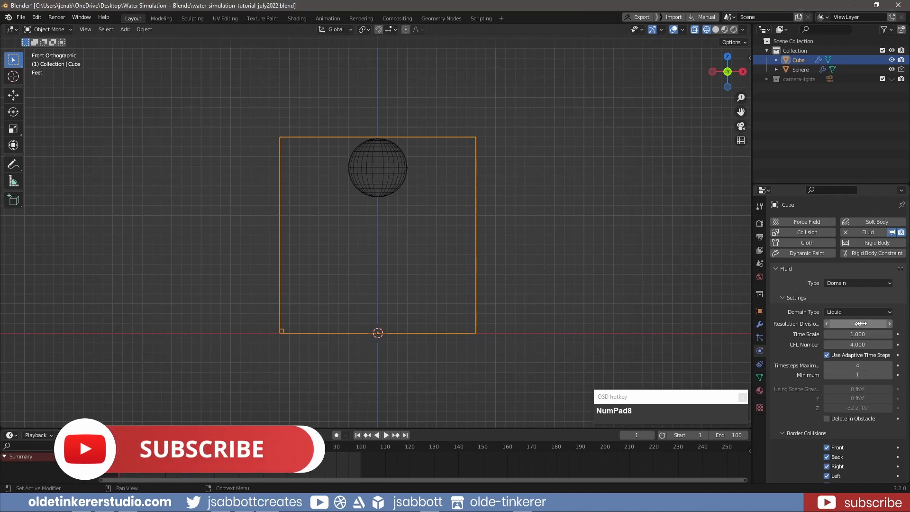
Step: Save the file and bake the cube domain's complete fluid simulation
{"action": "key", "text": "Return"}
{"action": "scroll", "coordinate": [796, 353], "scroll_direction": "down", "scroll_amount": 8}
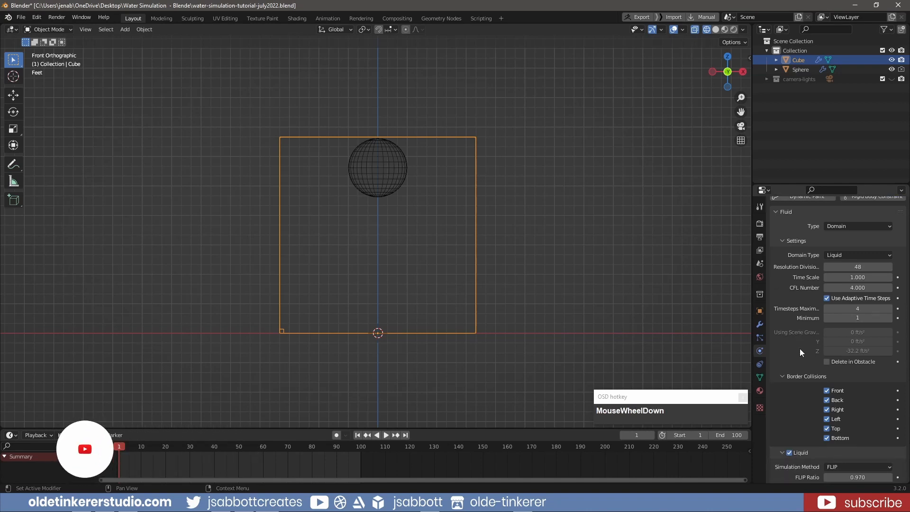
{"action": "scroll", "coordinate": [797, 374], "scroll_direction": "down", "scroll_amount": 12}
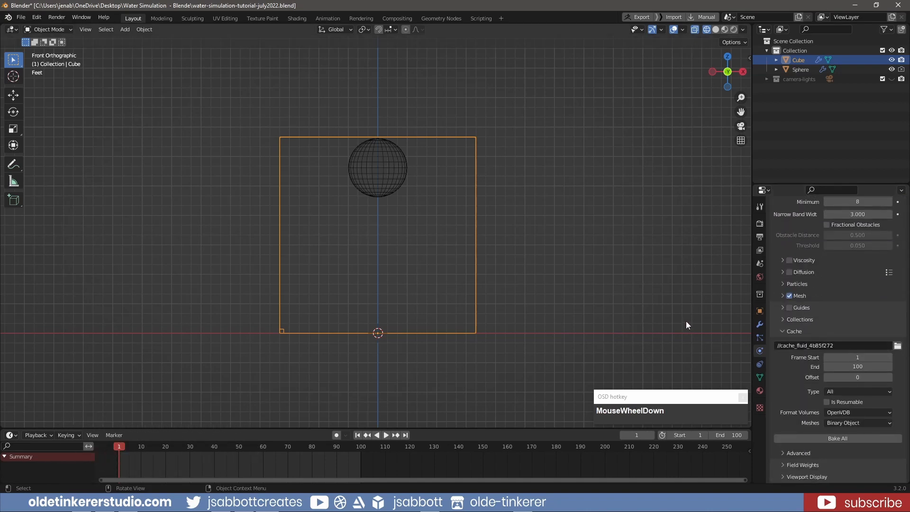
{"action": "key", "text": "ctrl+s"}
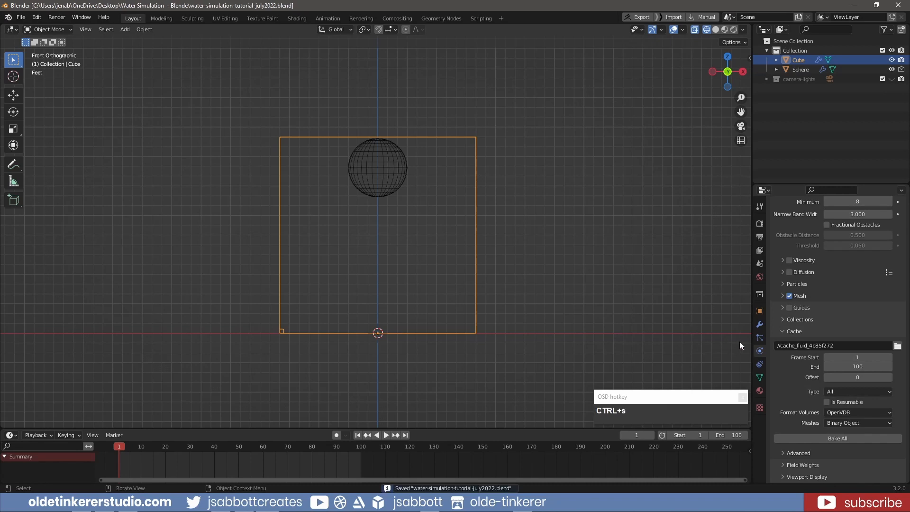
{"action": "left_click", "coordinate": [816, 439]}
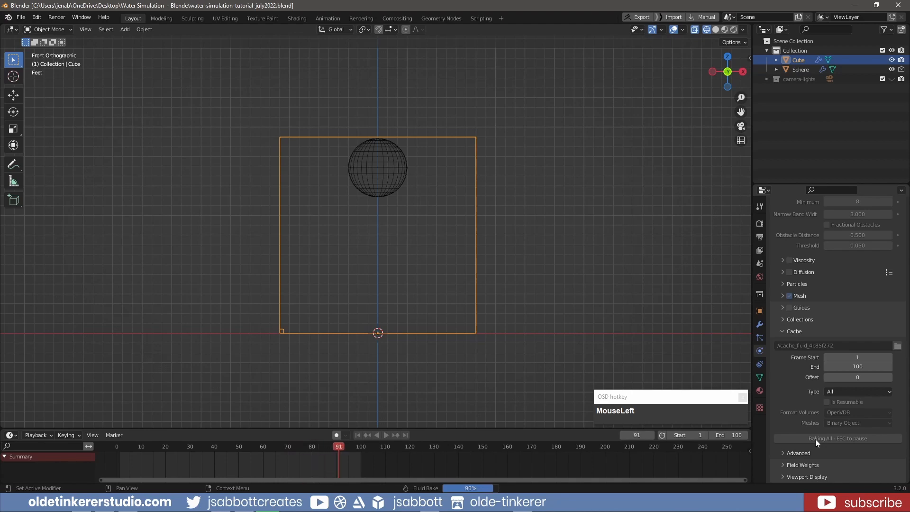
Step: Play the baked water simulation in a perspective view and stop the playback
{"action": "middle_click_drag", "start_coordinate": [568, 199], "coordinate": [610, 234]}
{"action": "scroll", "coordinate": [610, 235], "scroll_direction": "down", "scroll_amount": 2}
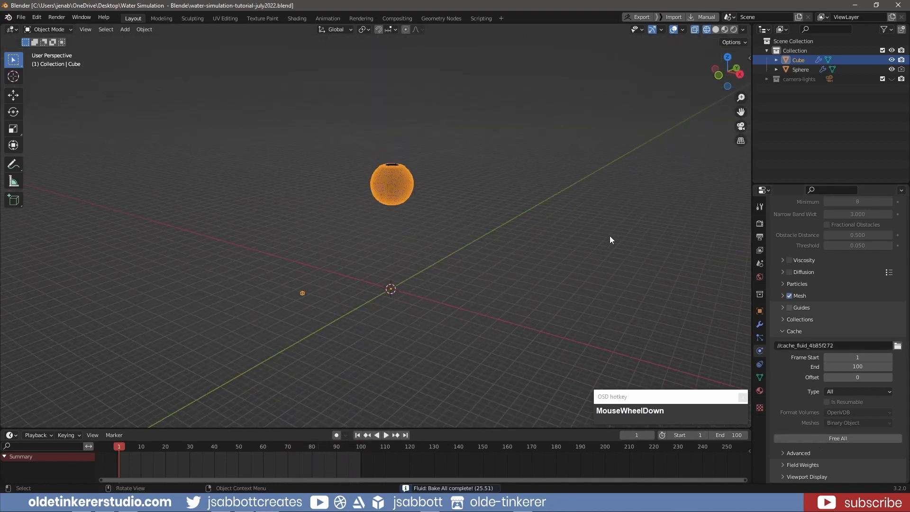
{"action": "left_click", "coordinate": [386, 435]}
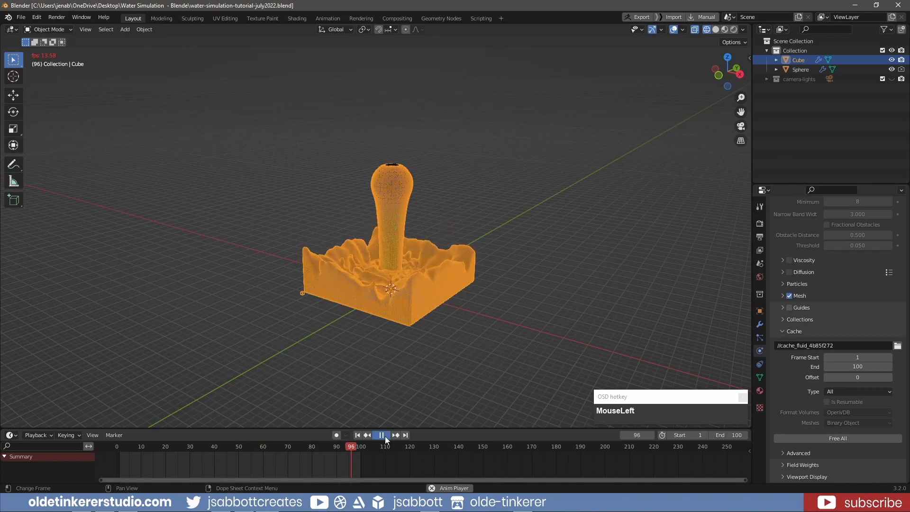
{"action": "left_click", "coordinate": [384, 436]}
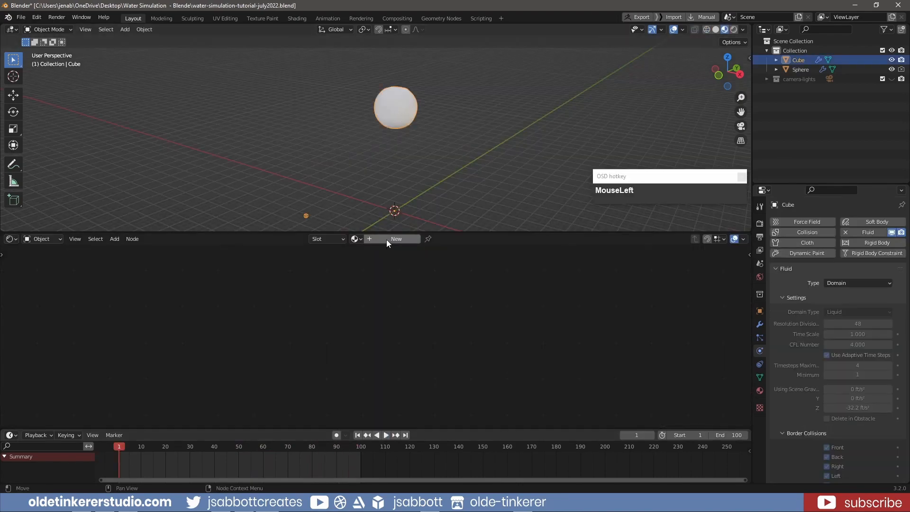
Step: Create a new material on the cube domain and name it water
{"action": "left_click", "coordinate": [386, 239]}
{"action": "double_click", "coordinate": [390, 238]}
{"action": "type", "text": "water"}
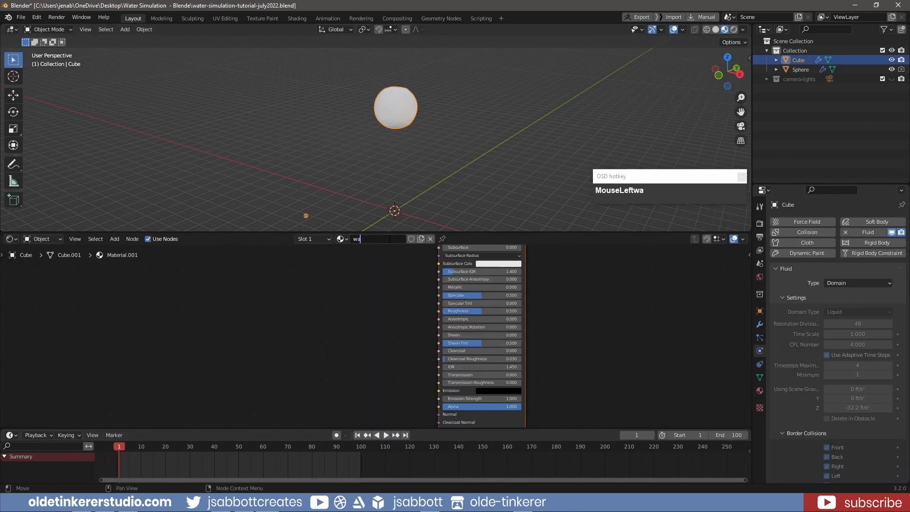
{"action": "key", "text": "Return"}
{"action": "left_click", "coordinate": [382, 240]}
{"action": "left_click", "coordinate": [382, 240]}
{"action": "key", "text": "BackSpace"}
{"action": "key", "text": "BackSpace"}
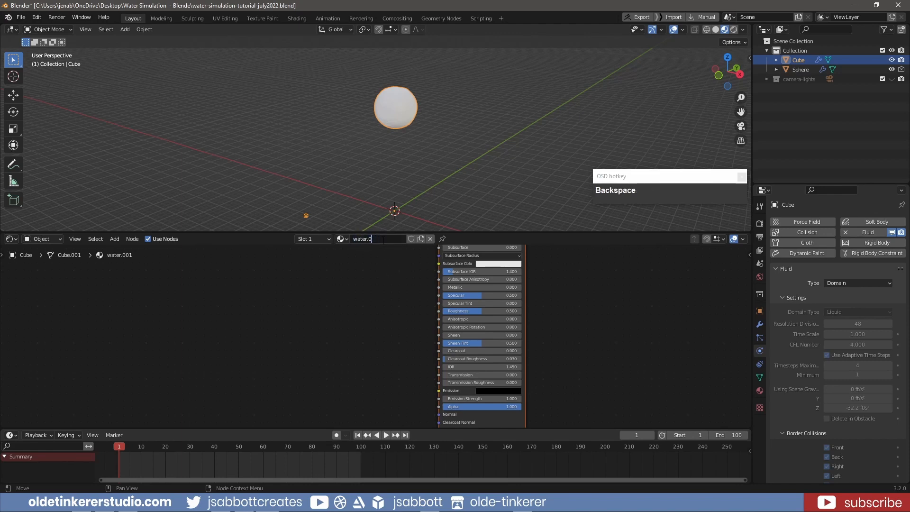
{"action": "key", "text": "BackSpace"}
{"action": "key", "text": "BackSpace"}
{"action": "key", "text": "Return"}
Step: Set the water material's Principled BSDF base color to hex 79A8C8
{"action": "middle_click_drag", "start_coordinate": [364, 369], "coordinate": [360, 343], "text": "shift"}
{"action": "left_click", "coordinate": [485, 290]}
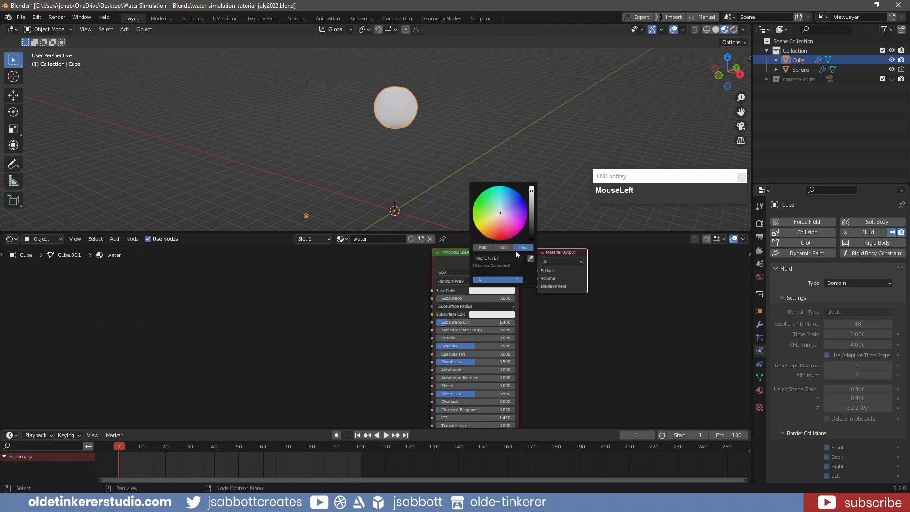
{"action": "left_click", "coordinate": [507, 259]}
{"action": "type", "text": "79A8C8"}
{"action": "key", "text": "Return"}
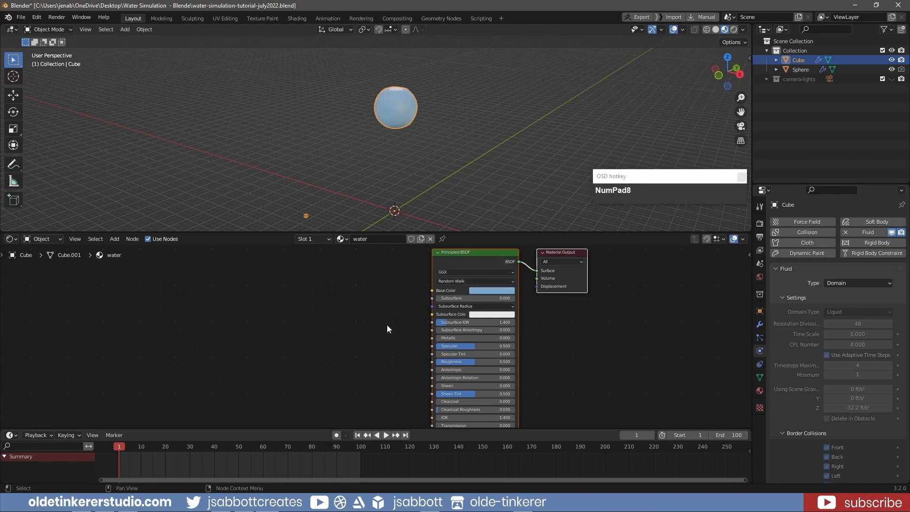
Step: Set the Principled BSDF's Metallic to 0.2 and lower its Roughness to 0
{"action": "left_click", "coordinate": [442, 338]}
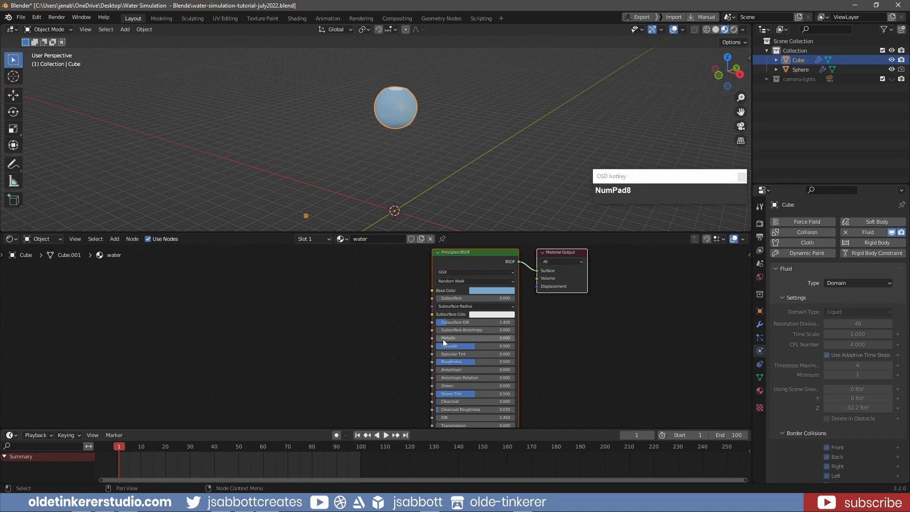
{"action": "type", "text": ".2"}
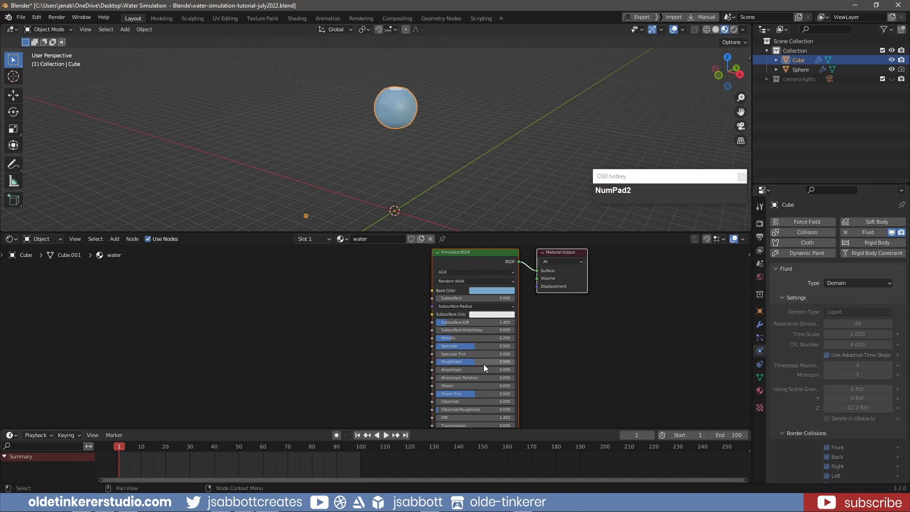
{"action": "left_click_drag", "start_coordinate": [476, 363], "coordinate": [371, 368]}
Step: Set the Principled BSDF's Transmission to 1 and its Roughness to 0.3
{"action": "scroll", "coordinate": [385, 340], "scroll_direction": "up", "scroll_amount": 1}
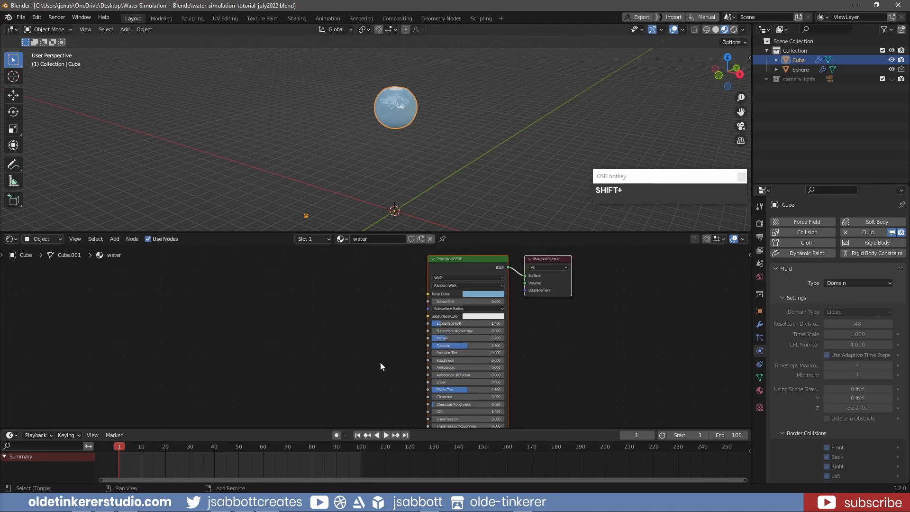
{"action": "scroll", "coordinate": [384, 329], "scroll_direction": "down", "scroll_amount": 3, "text": "shift"}
{"action": "scroll", "coordinate": [394, 356], "scroll_direction": "up", "scroll_amount": 1}
{"action": "left_click", "coordinate": [468, 394]}
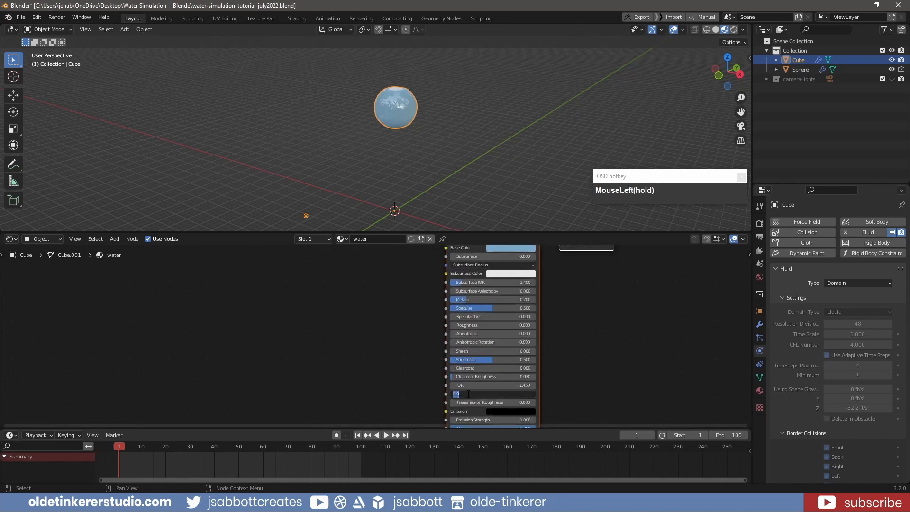
{"action": "type", "text": "1"}
{"action": "key", "text": "Return"}
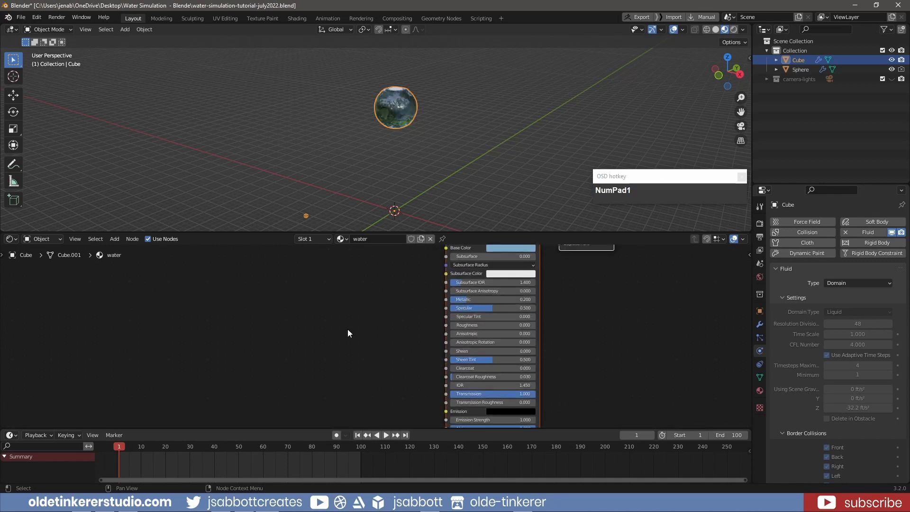
{"action": "left_click", "coordinate": [473, 324]}
{"action": "type", "text": ".3"}
{"action": "key", "text": "Return"}
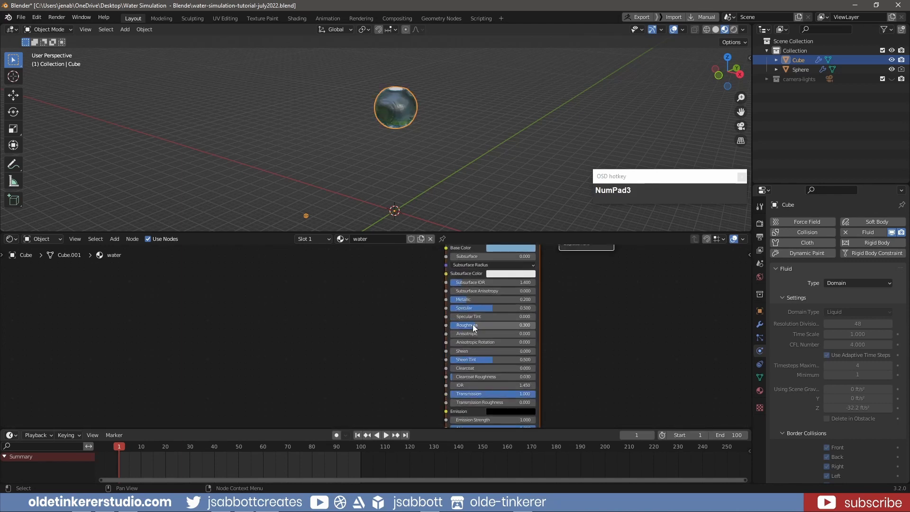
Step: Add a Musgrave Texture node to the water material beside the Principled BSDF node
{"action": "key", "text": "shift+a"}
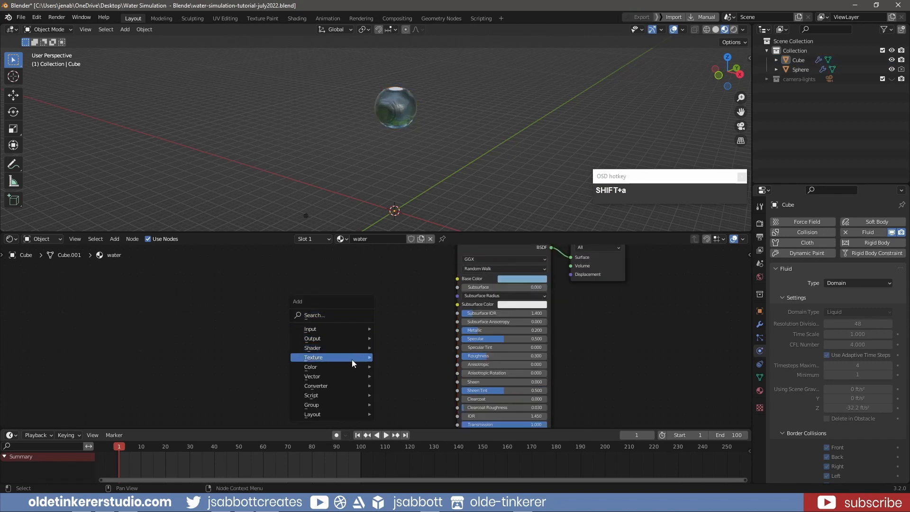
{"action": "mouse_move", "coordinate": [355, 360]}
{"action": "left_click", "coordinate": [408, 300]}
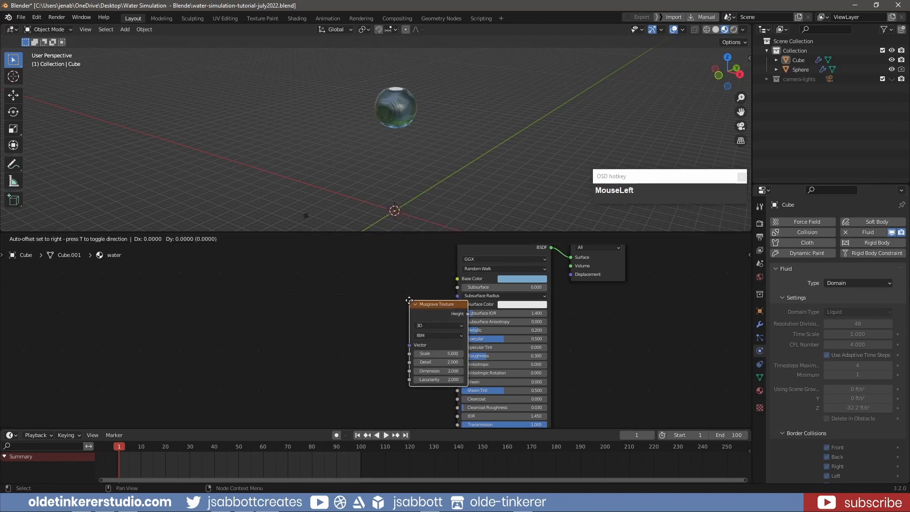
{"action": "left_click", "coordinate": [332, 270]}
Step: Enlarge the node editing area and add a Bump node between the Musgrave Texture and the Principled BSDF
{"action": "scroll", "coordinate": [428, 351], "scroll_direction": "down", "scroll_amount": 2}
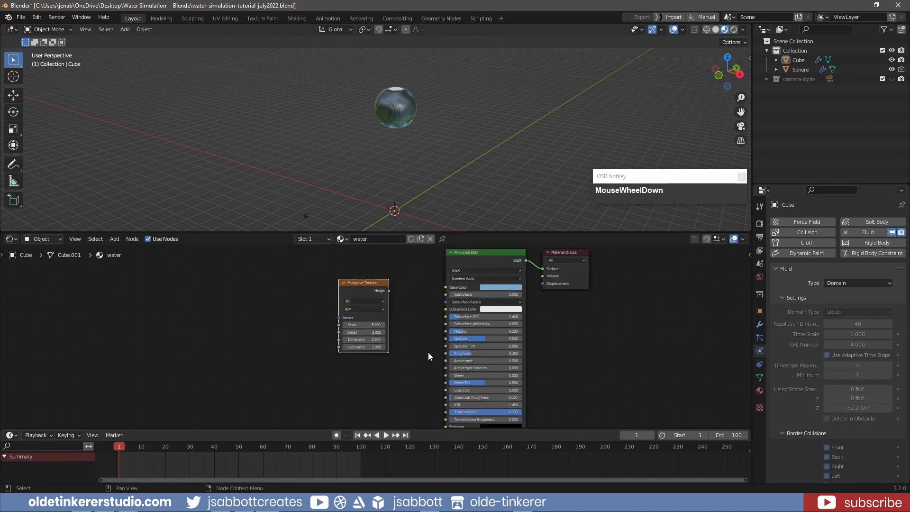
{"action": "left_click_drag", "start_coordinate": [423, 427], "coordinate": [427, 446]}
{"action": "left_click_drag", "start_coordinate": [462, 230], "coordinate": [465, 211]}
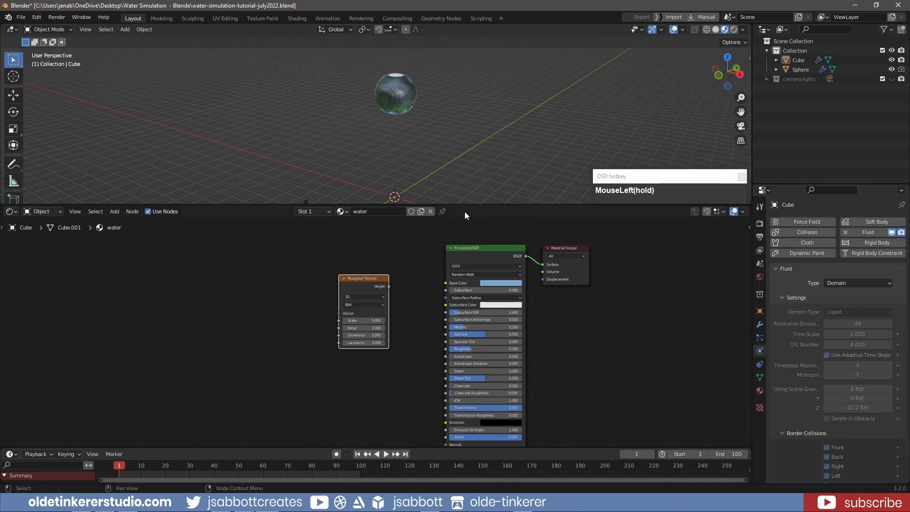
{"action": "middle_click_drag", "start_coordinate": [420, 382], "coordinate": [435, 346], "text": "shift"}
{"action": "key", "text": "shift+a"}
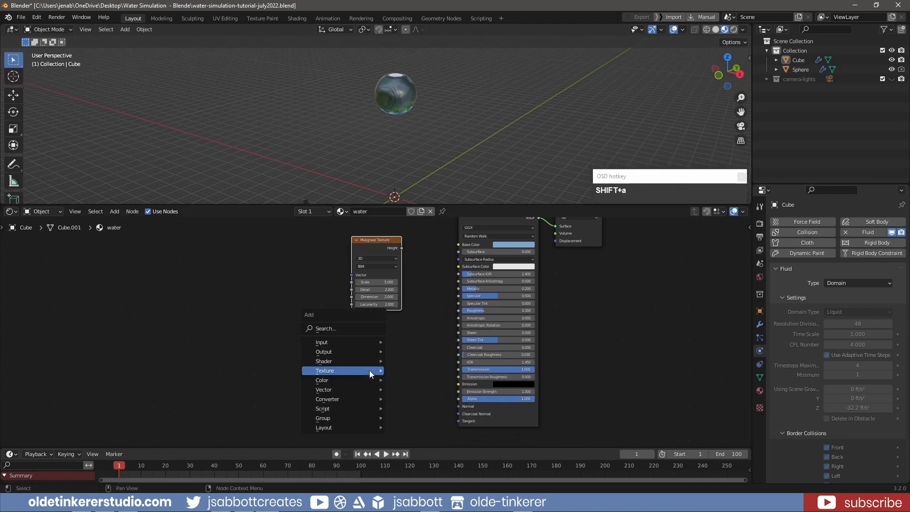
{"action": "mouse_move", "coordinate": [368, 389]}
{"action": "left_click", "coordinate": [412, 389]}
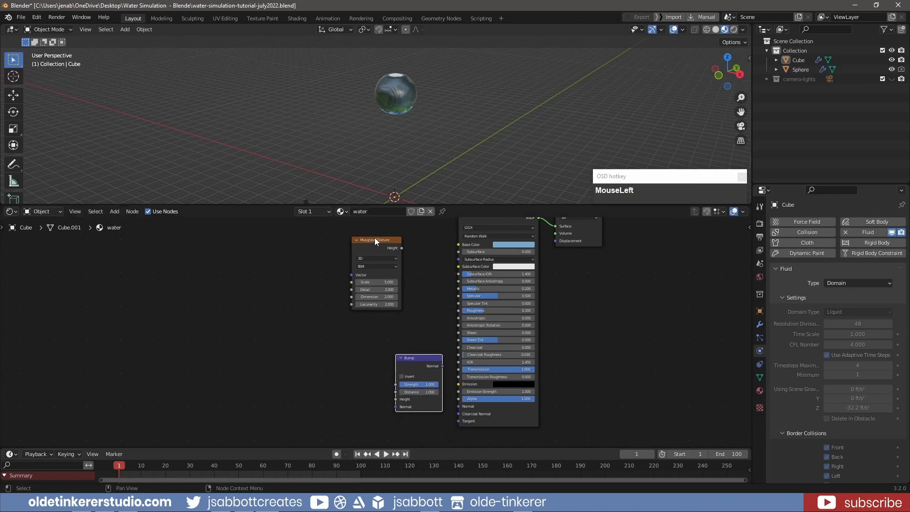
Step: Move the Musgrave Texture away from the shader and feed it through Texture Coordinate and Mapping nodes using Object coordinates
{"action": "left_click_drag", "start_coordinate": [374, 243], "coordinate": [332, 252]}
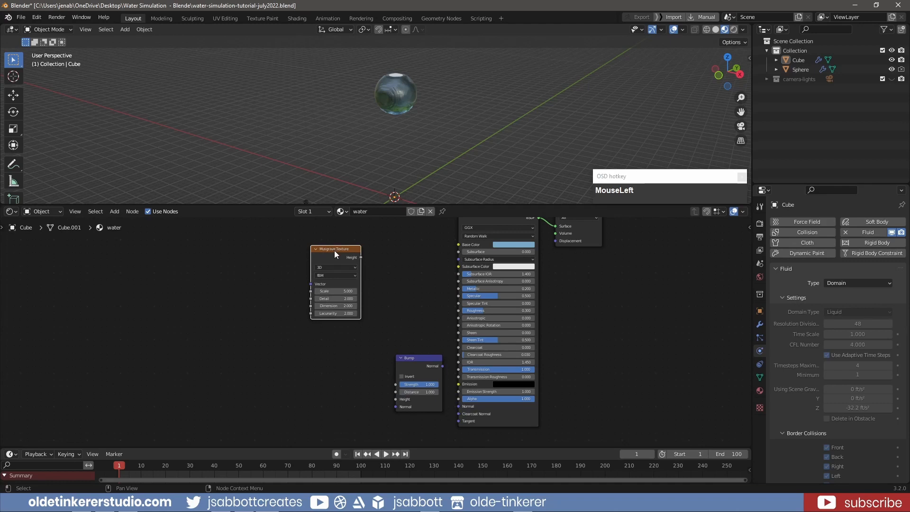
{"action": "key", "text": "ctrl+t"}
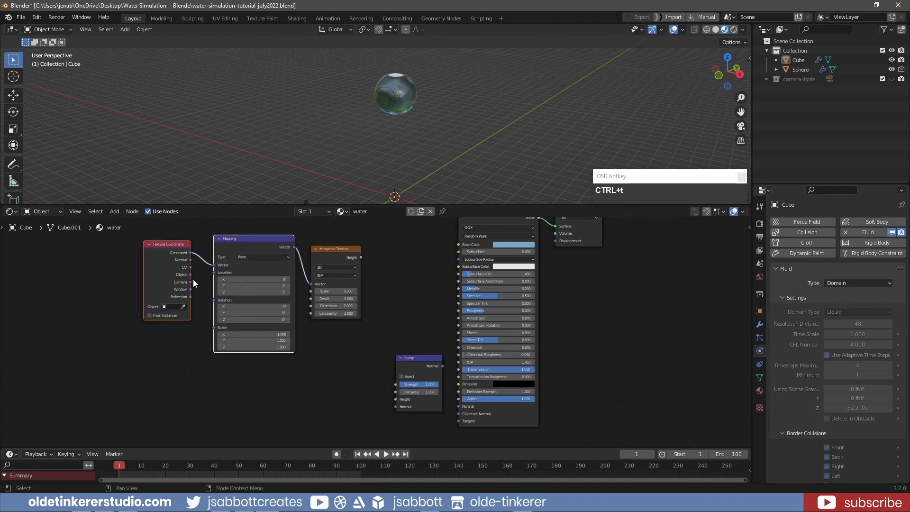
{"action": "left_click_drag", "start_coordinate": [189, 274], "coordinate": [215, 267]}
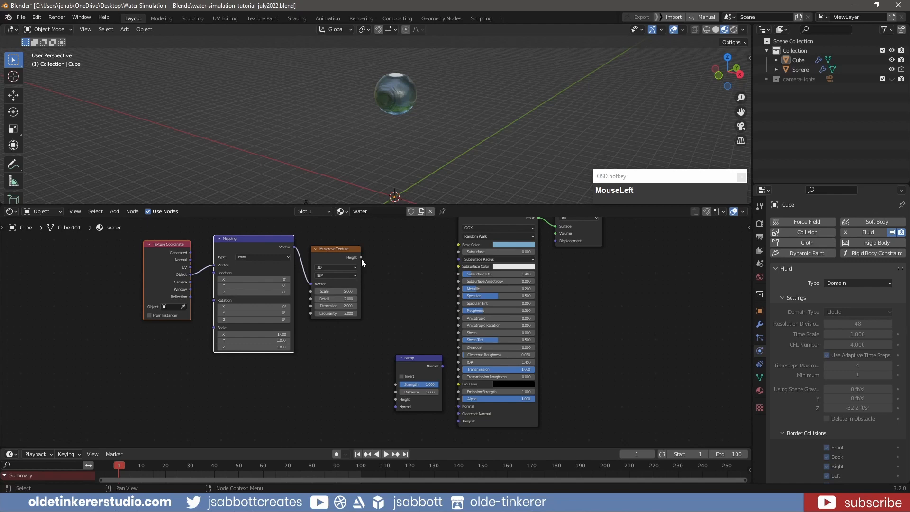
Step: Connect the Musgrave Texture's Height to the Bump's Height input and the Bump's Normal to the Principled BSDF's Normal
{"action": "left_click_drag", "start_coordinate": [361, 258], "coordinate": [393, 400]}
{"action": "left_click_drag", "start_coordinate": [443, 365], "coordinate": [458, 406]}
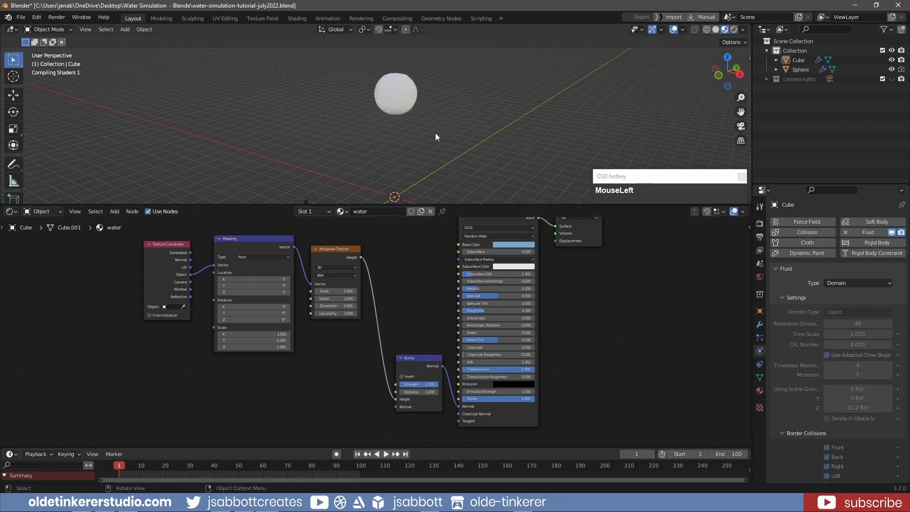
{"action": "scroll", "coordinate": [436, 128], "scroll_direction": "up", "scroll_amount": 2}
{"action": "middle_click_drag", "start_coordinate": [436, 127], "coordinate": [434, 152], "text": "shift"}
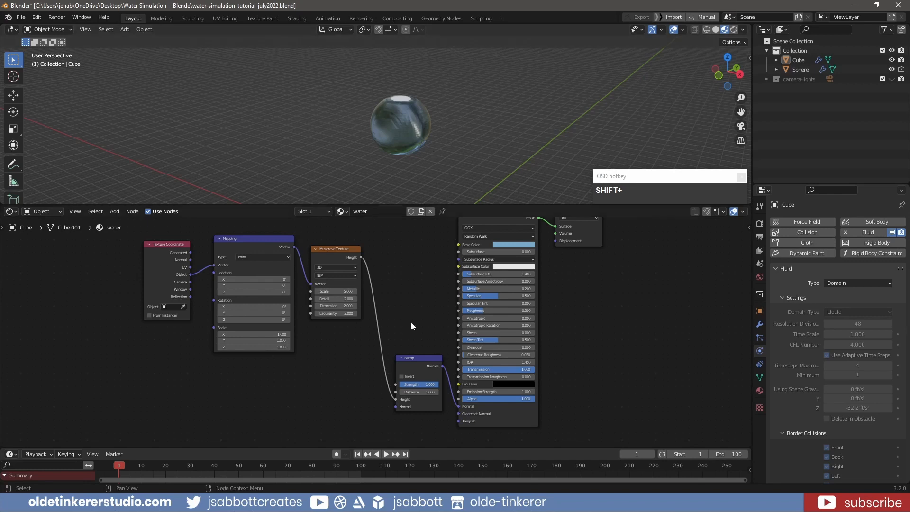
Step: Set the Musgrave Texture's Scale to 10 and its Lacunarity to 5
{"action": "double_click", "coordinate": [332, 291]}
{"action": "type", "text": "10"}
{"action": "key", "text": "Tab"}
{"action": "key", "text": "Tab"}
{"action": "key", "text": "Tab"}
{"action": "type", "text": "5"}
{"action": "key", "text": "Return"}
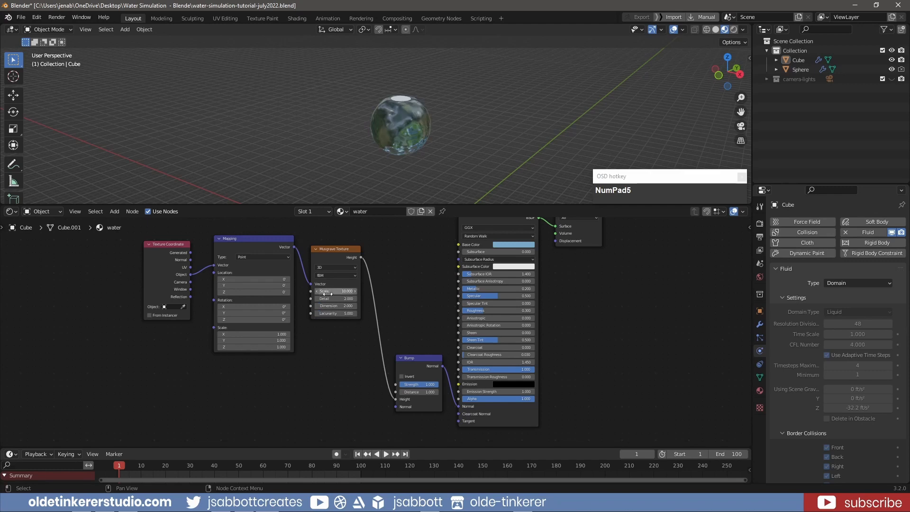
Step: Set the Bump node's Strength to 0.2
{"action": "double_click", "coordinate": [420, 385]}
{"action": "type", "text": "0.2"}
{"action": "key", "text": "Return"}
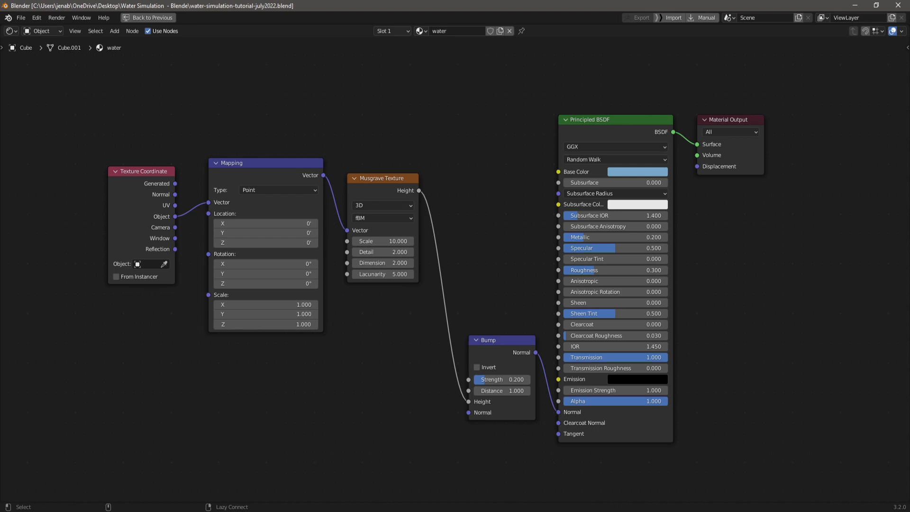
Step: Unlink the existing image from the world background and keep Environment Texture as its color source
{"action": "left_click", "coordinate": [760, 276]}
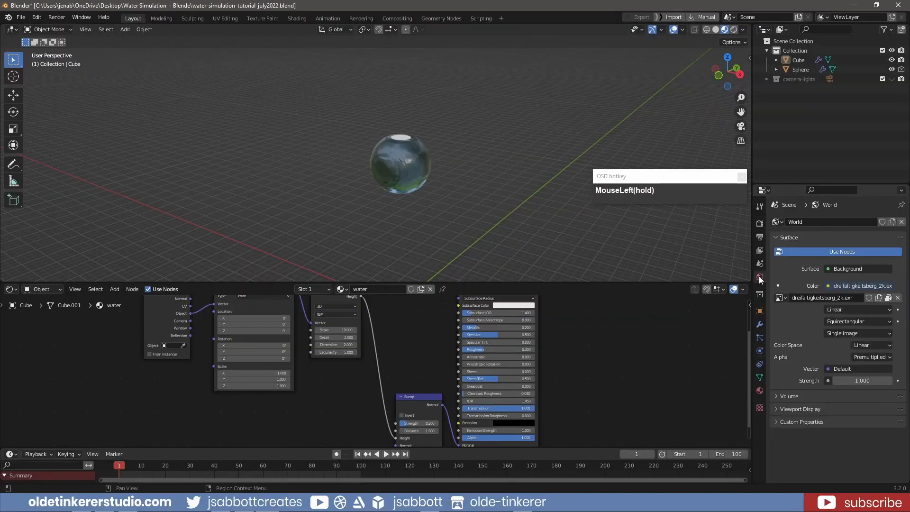
{"action": "left_click", "coordinate": [898, 298]}
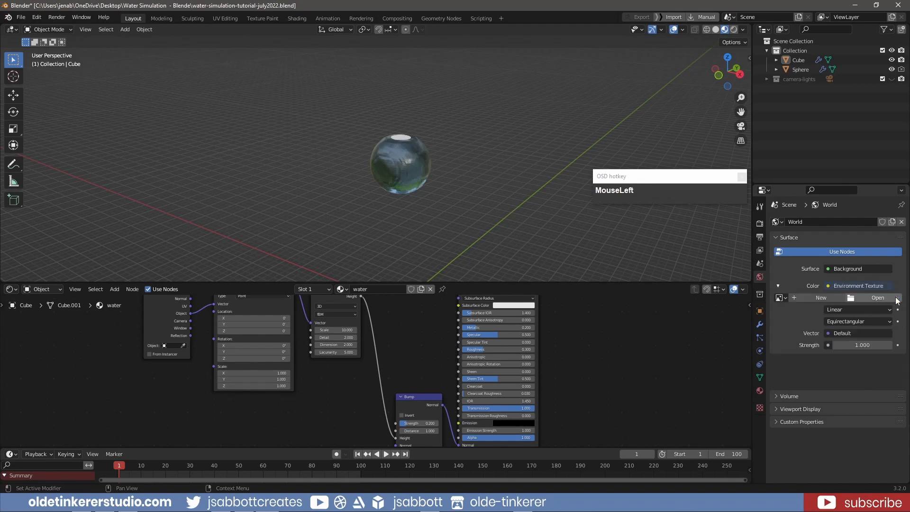
{"action": "scroll", "coordinate": [898, 300], "scroll_direction": "up", "scroll_amount": 1}
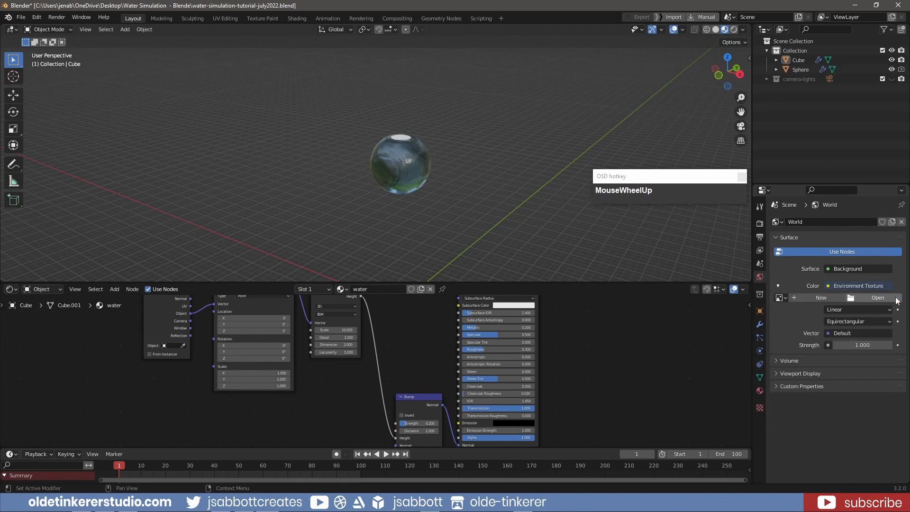
{"action": "left_click", "coordinate": [829, 287]}
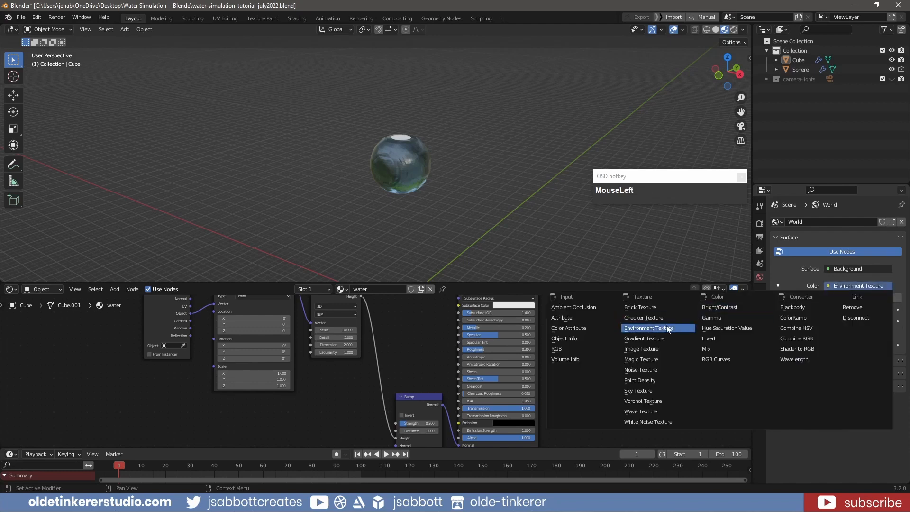
{"action": "left_click", "coordinate": [743, 309]}
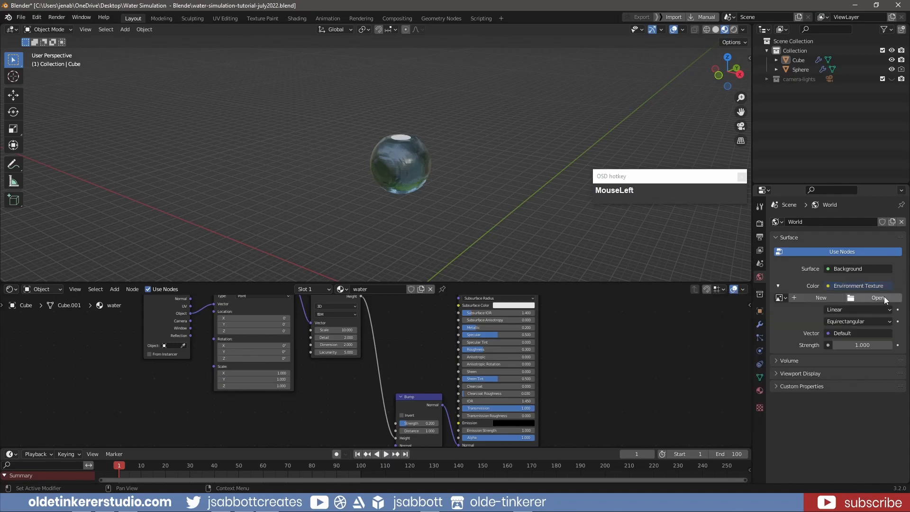